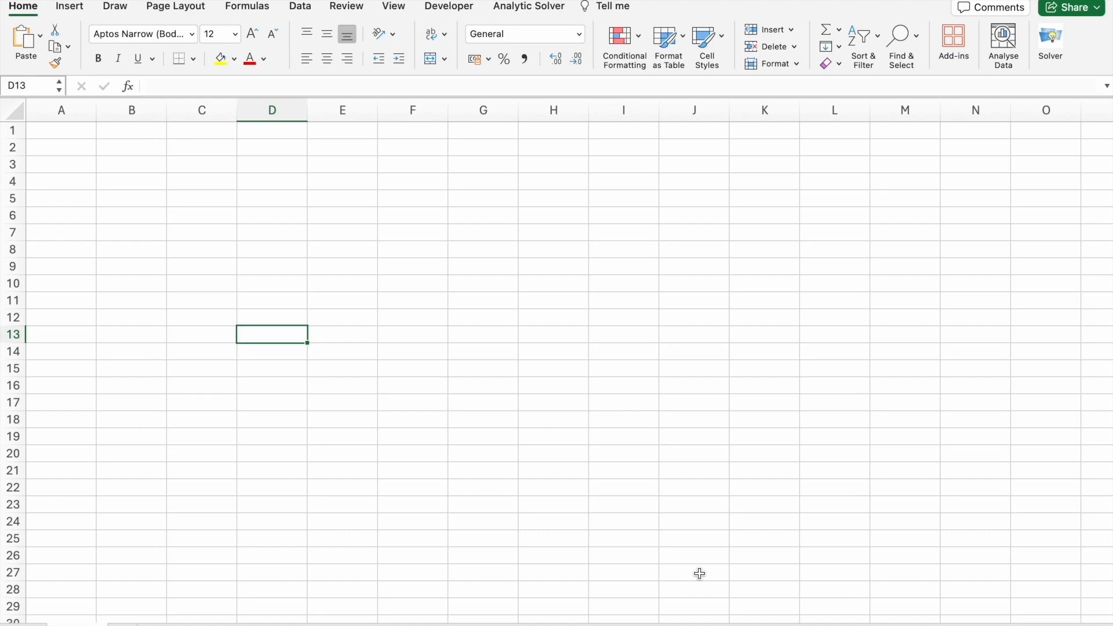
# Switch to ChatGPT and submit the prompt "Proper function example in excel"
pyautogui.write('oper function exampl')
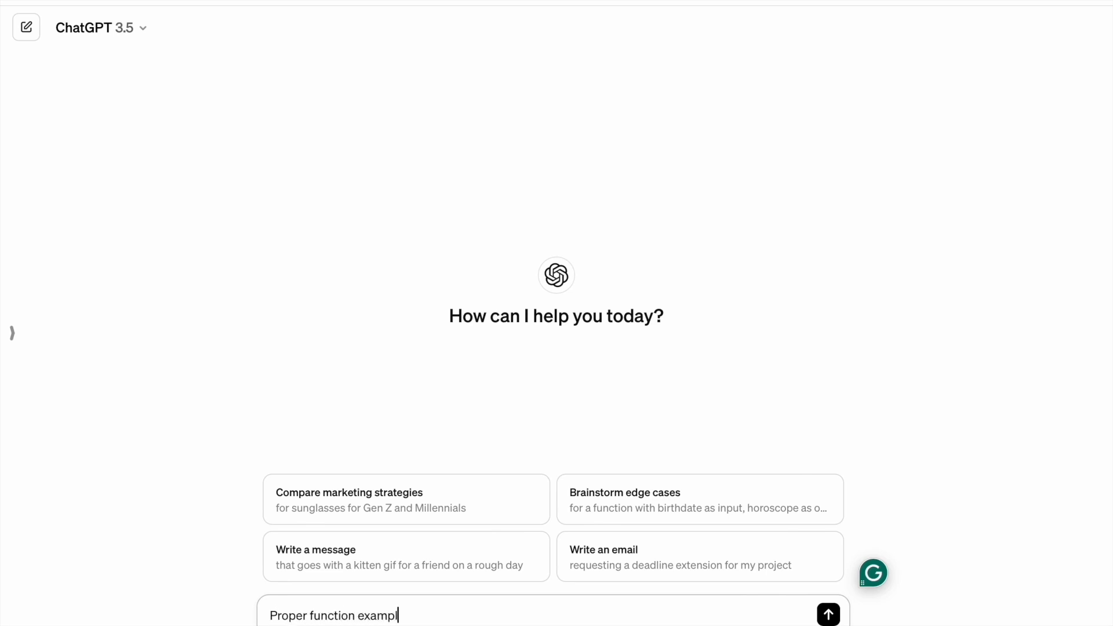
pyautogui.write('e in excel')
pyautogui.press('Return')
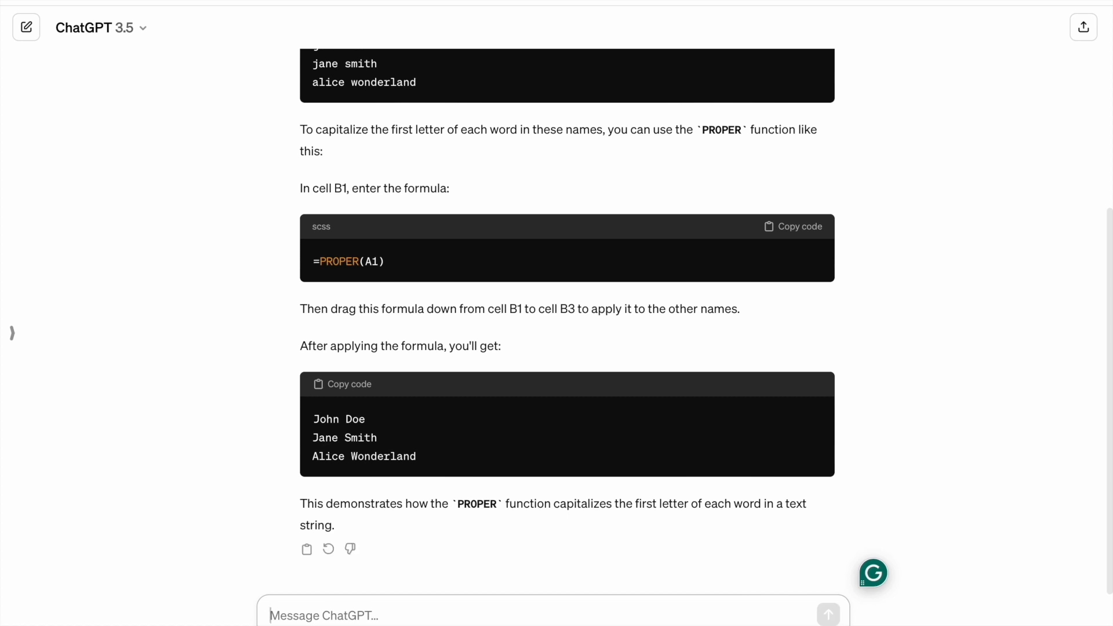
# Read through ChatGPT's PROPER answer, examining the sample names, the example formula and the resulting capitalised names
pyautogui.scroll(5, 479, 394)
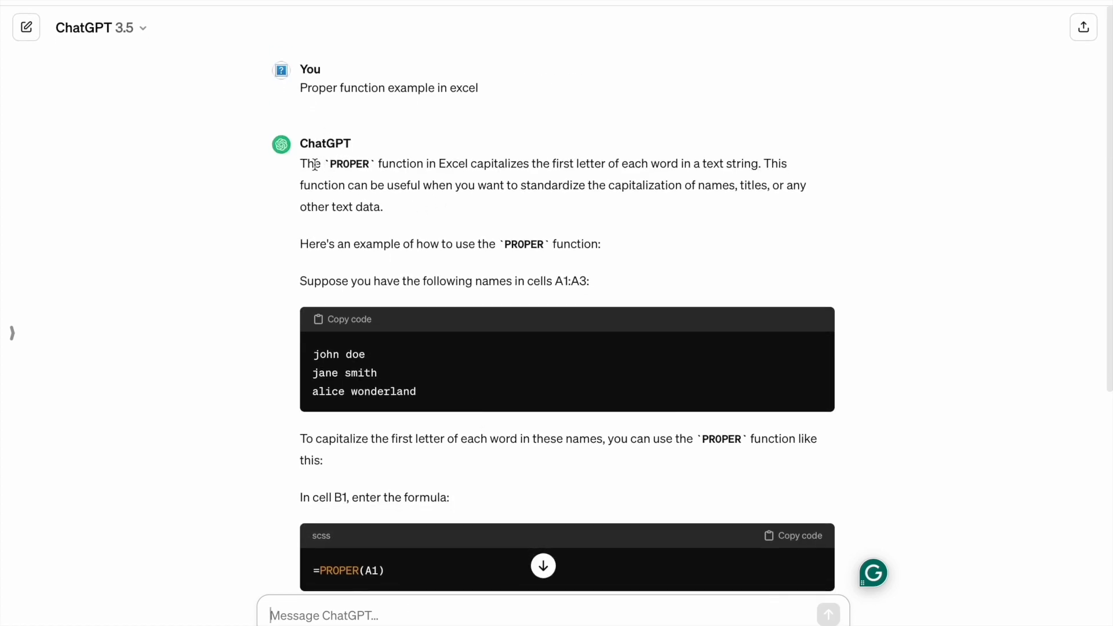
pyautogui.scroll(-1, 350, 336)
pyautogui.moveTo(313, 282); pyautogui.dragTo(442, 323)
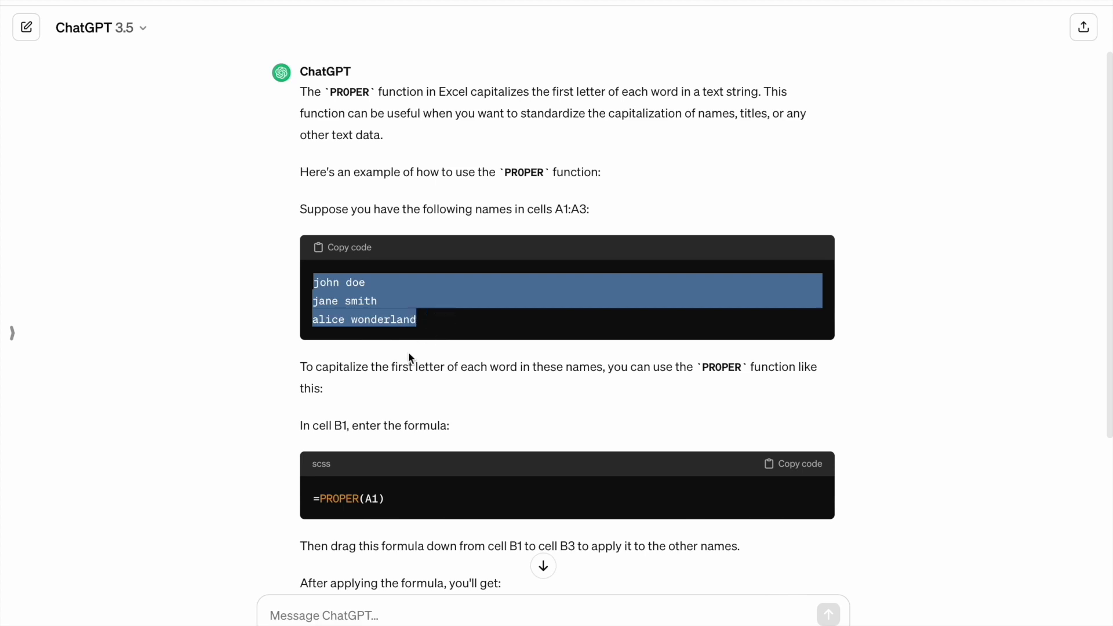
pyautogui.scroll(-2, 408, 351)
pyautogui.click(400, 403)
pyautogui.tripleClick(399, 405)
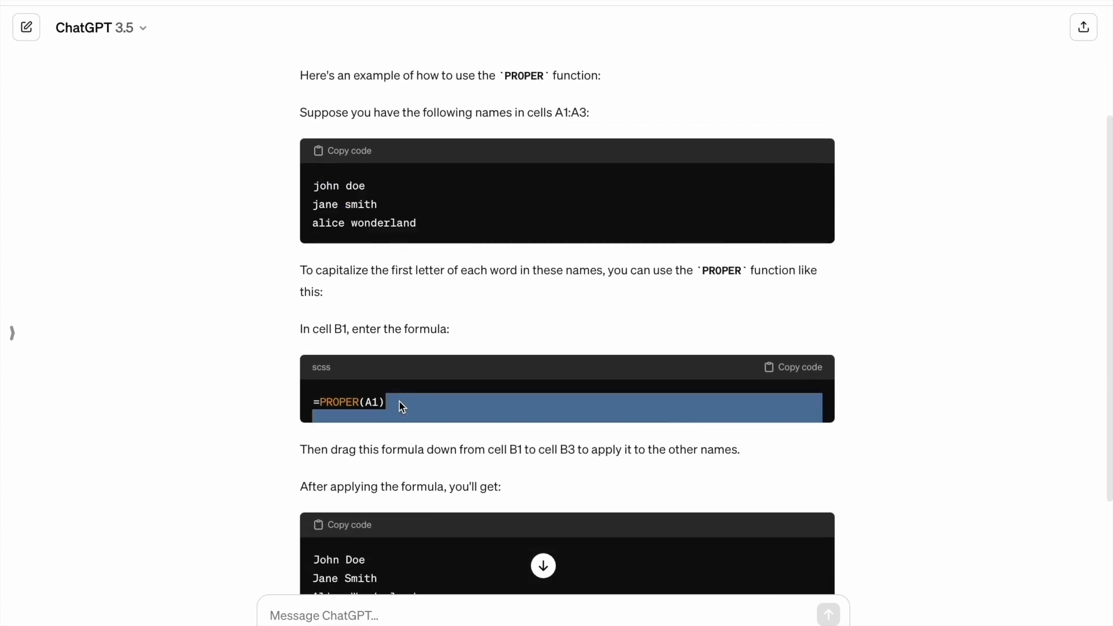
pyautogui.scroll(-3, 389, 404)
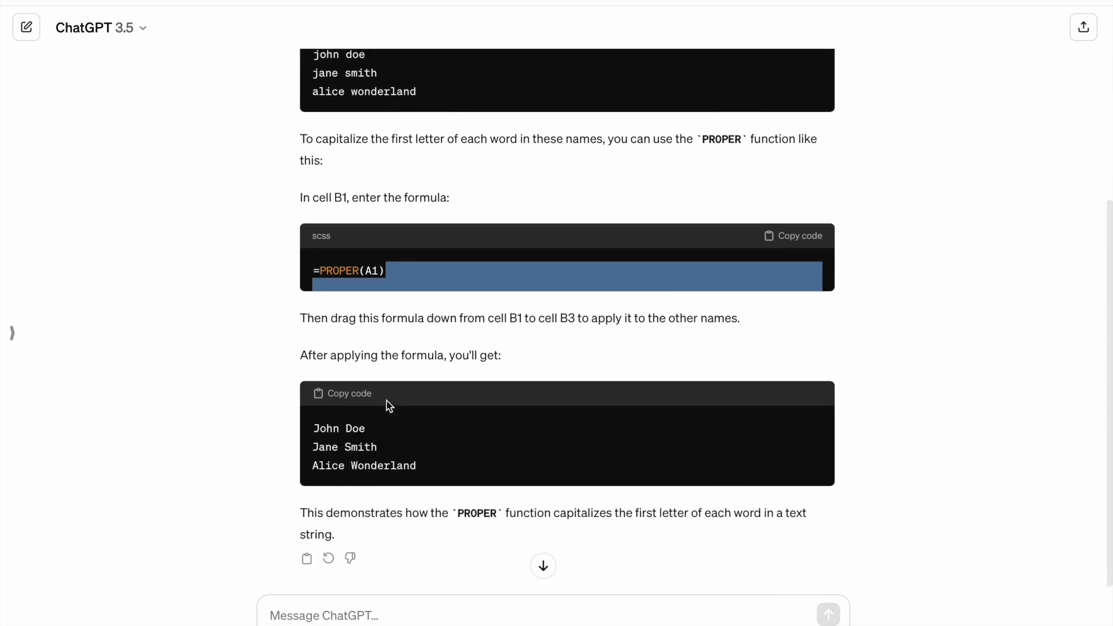
pyautogui.click(316, 419)
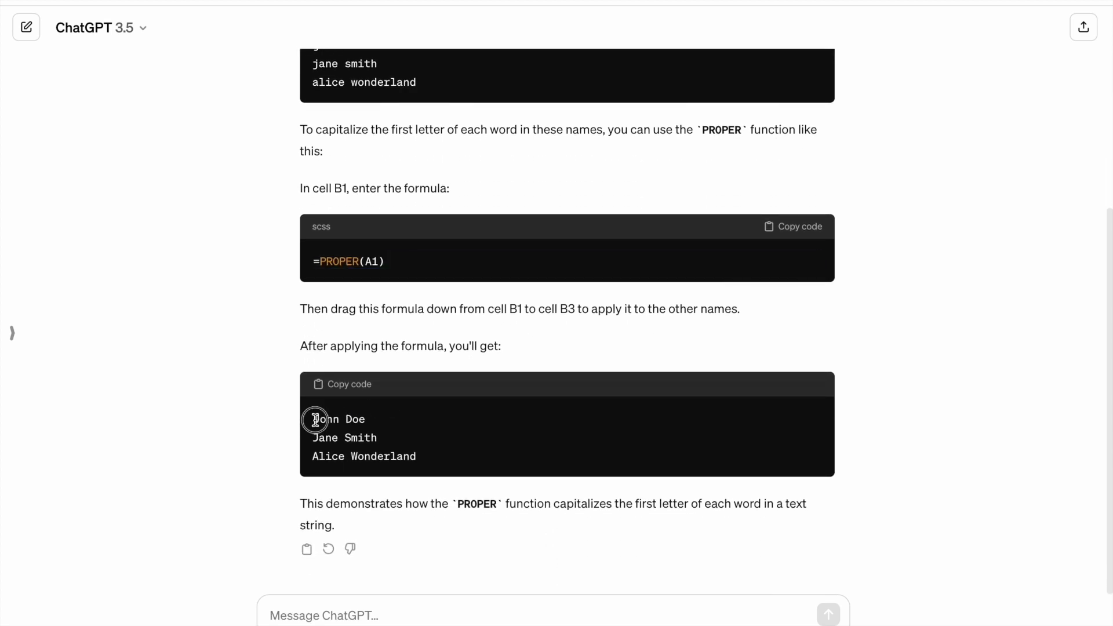
pyautogui.doubleClick(319, 420)
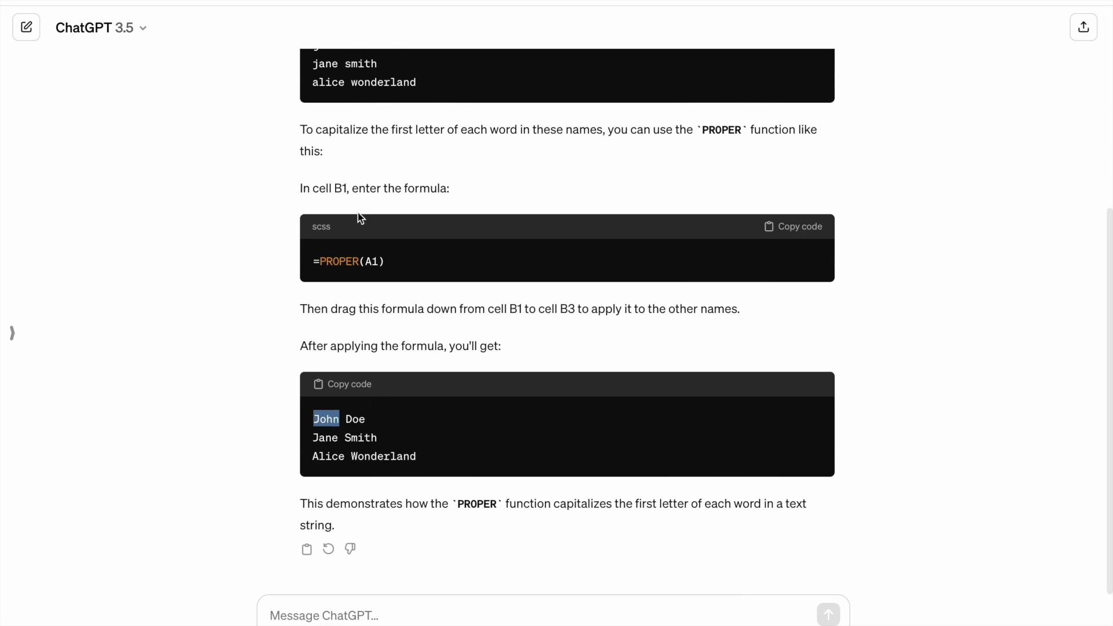
# Copy the second lowercase sample name from ChatGPT's answer and paste it into cell A1 of the Excel sheet
pyautogui.scroll(3, 357, 212)
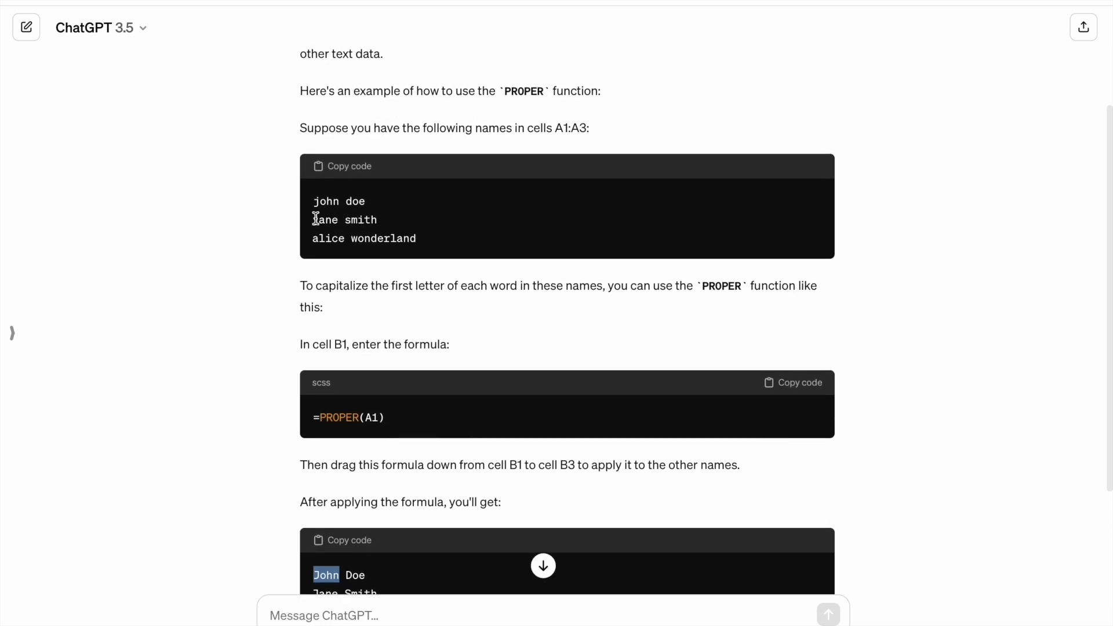
pyautogui.moveTo(314, 220); pyautogui.dragTo(382, 218)
pyautogui.press('super+c')
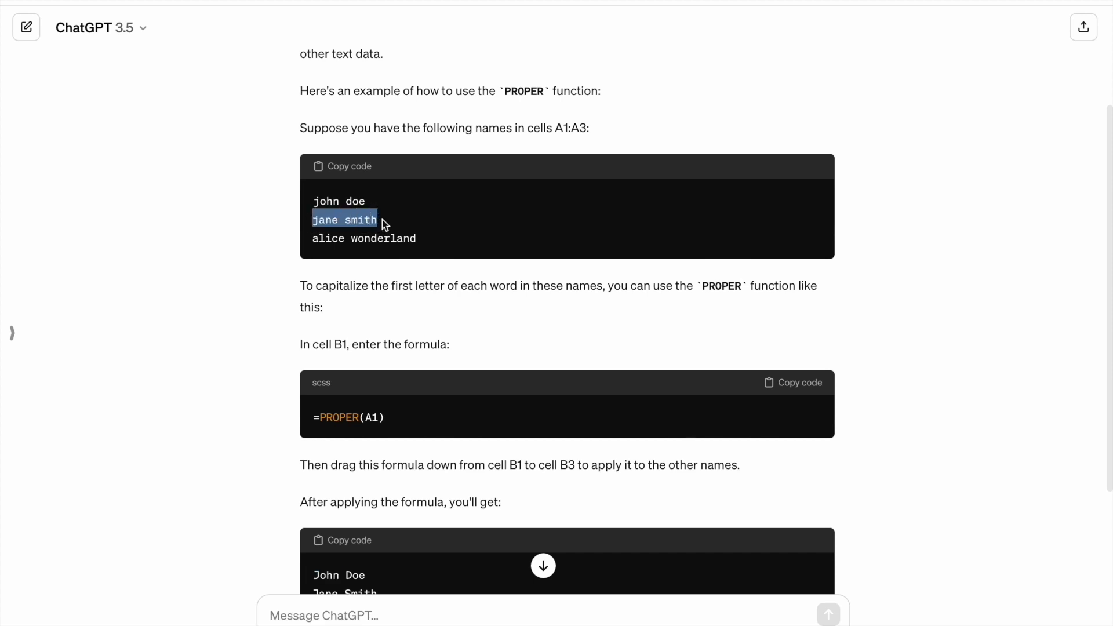
pyautogui.hotkey('ctrl', 'Right')
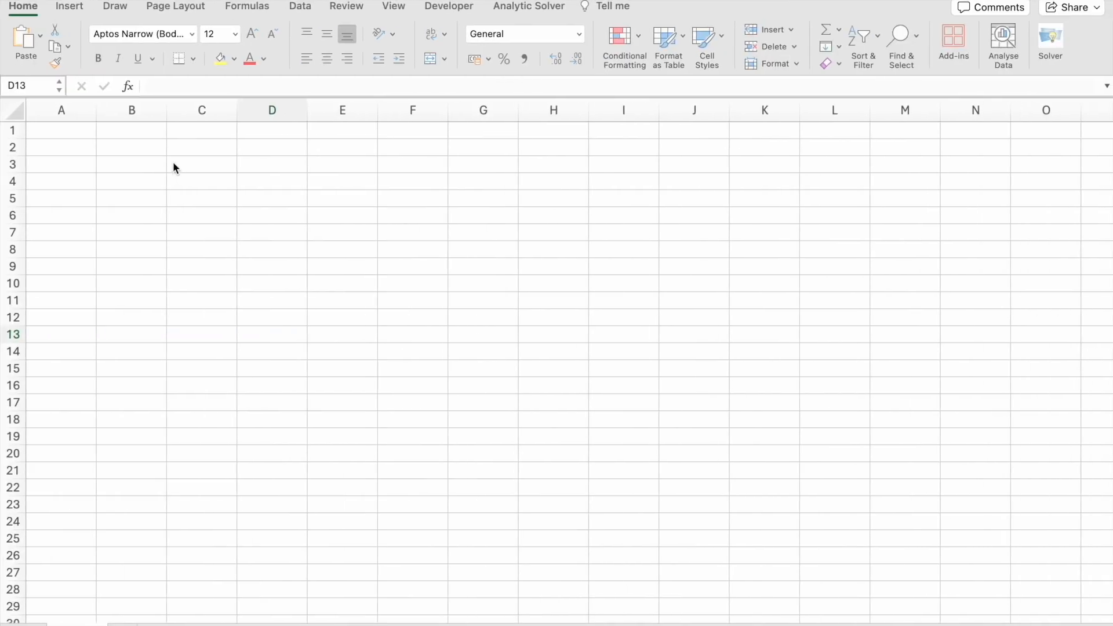
pyautogui.click(76, 132)
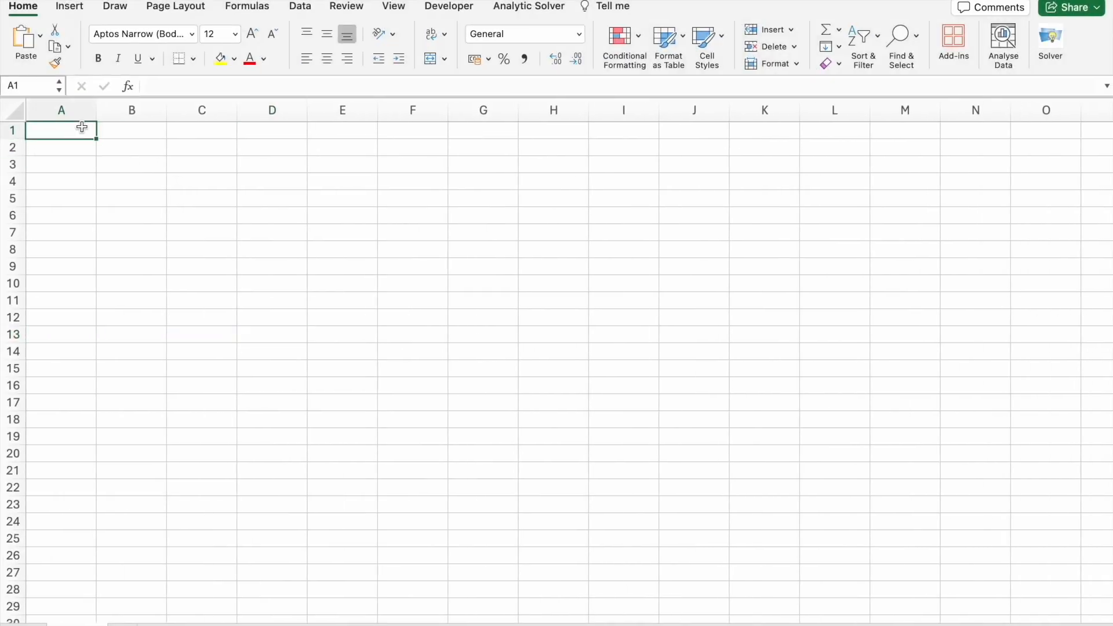
pyautogui.click(179, 87)
pyautogui.press('super+v')
# Enter the formula =PROPER(A1) in cell B1 and check it
pyautogui.click(133, 131)
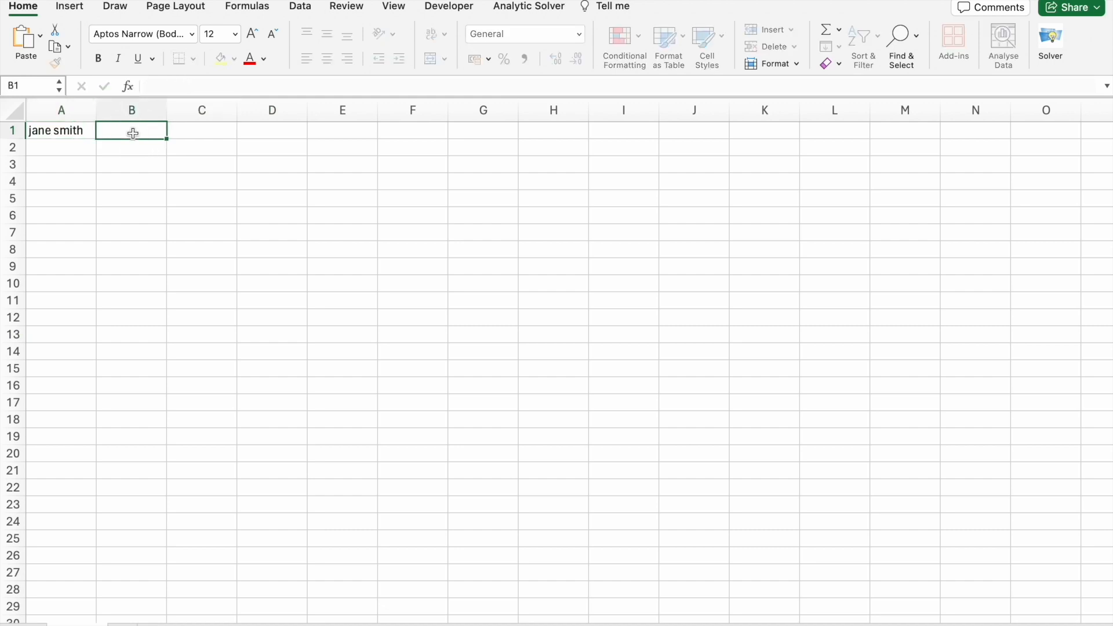
pyautogui.write('=')
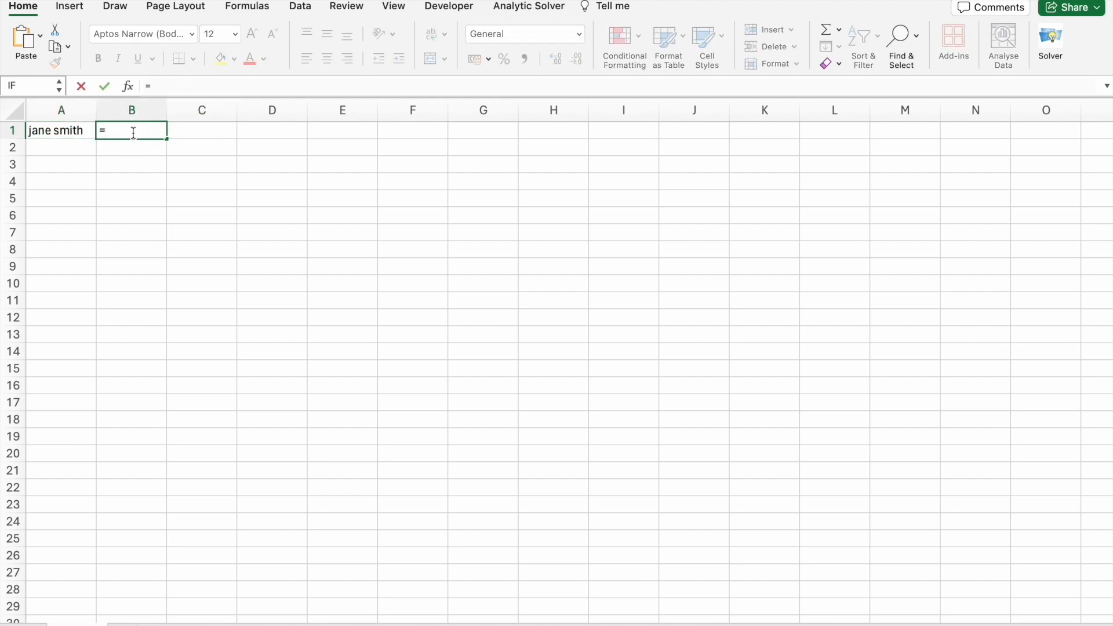
pyautogui.write('Pr')
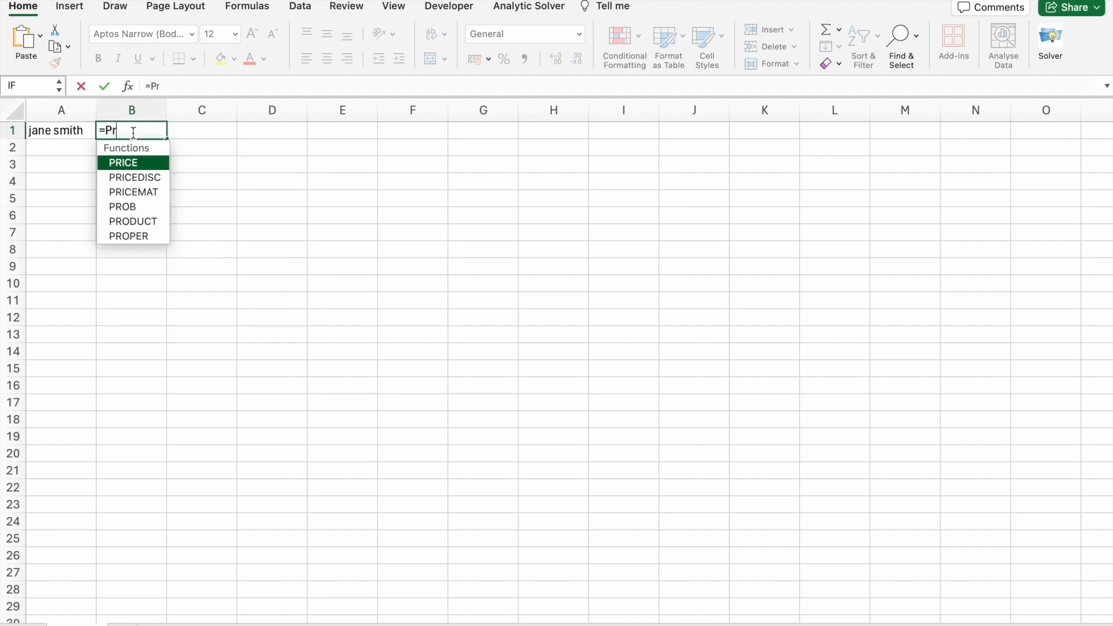
pyautogui.write('oper')
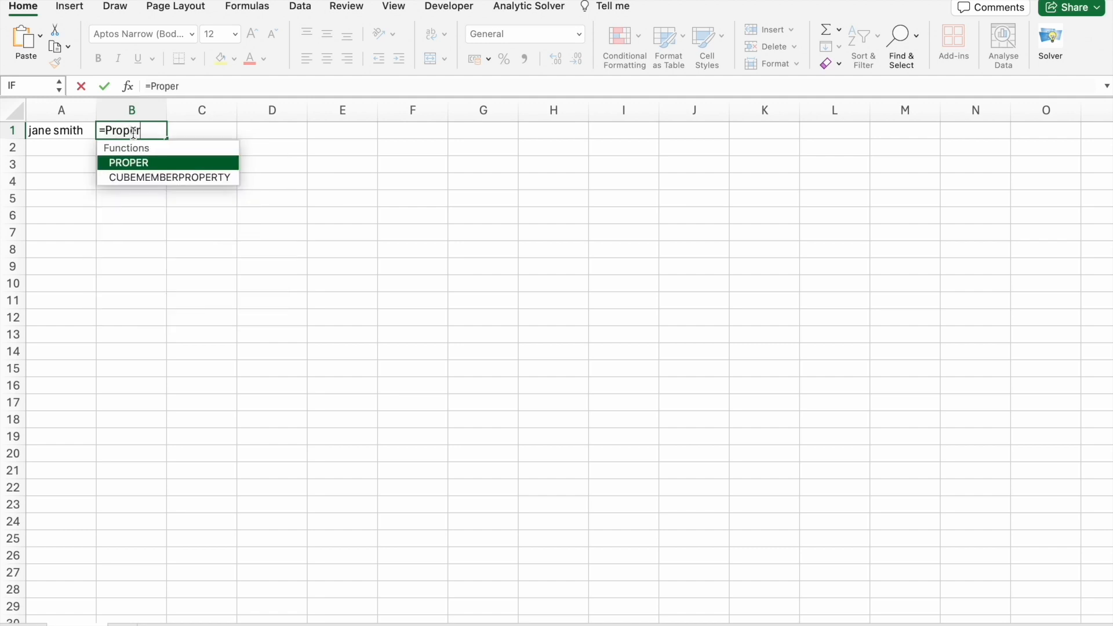
pyautogui.write('(')
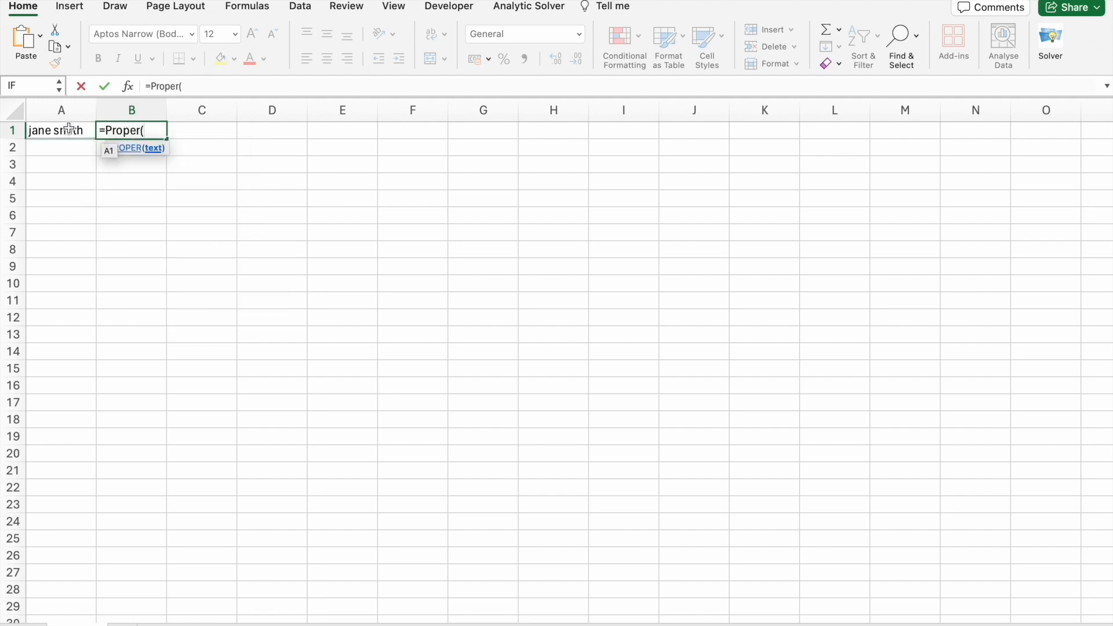
pyautogui.click(70, 130)
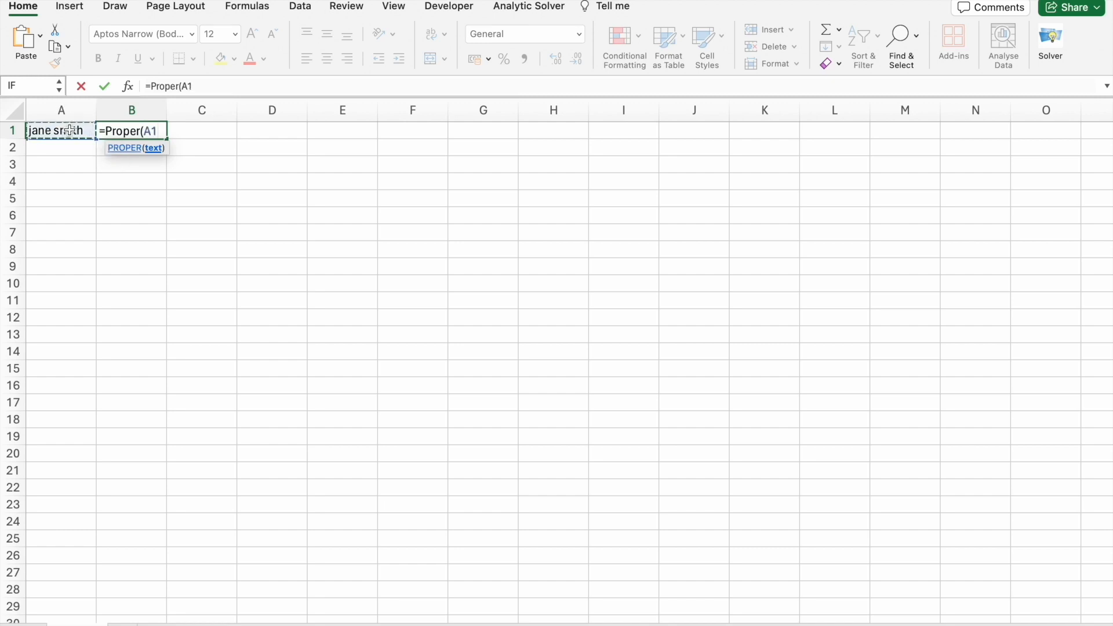
pyautogui.write(')')
pyautogui.press('Return')
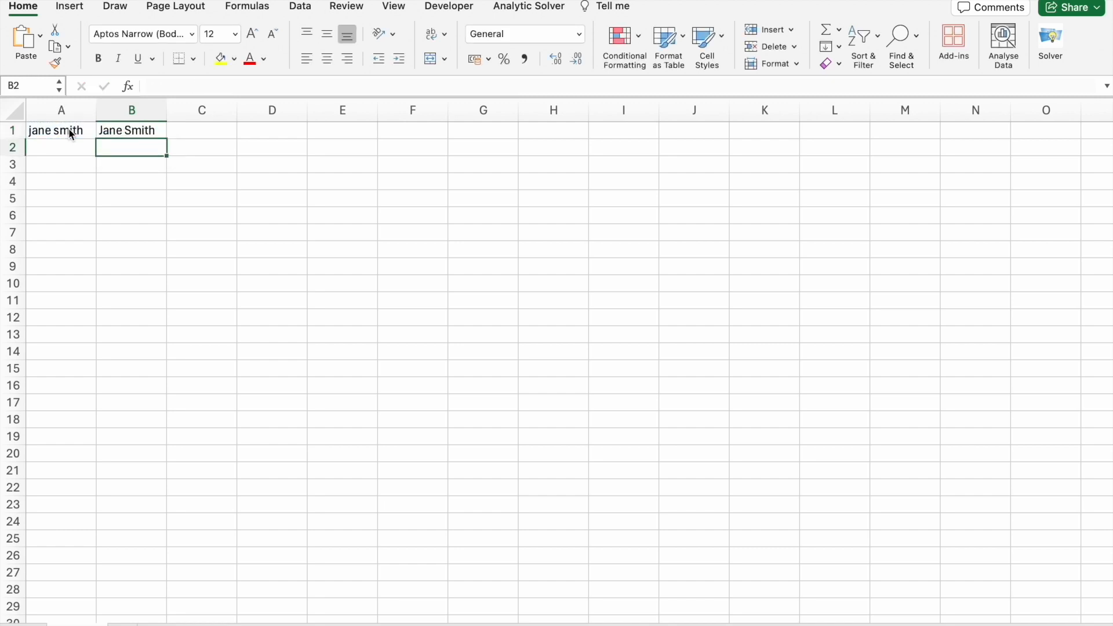
pyautogui.click(118, 129)
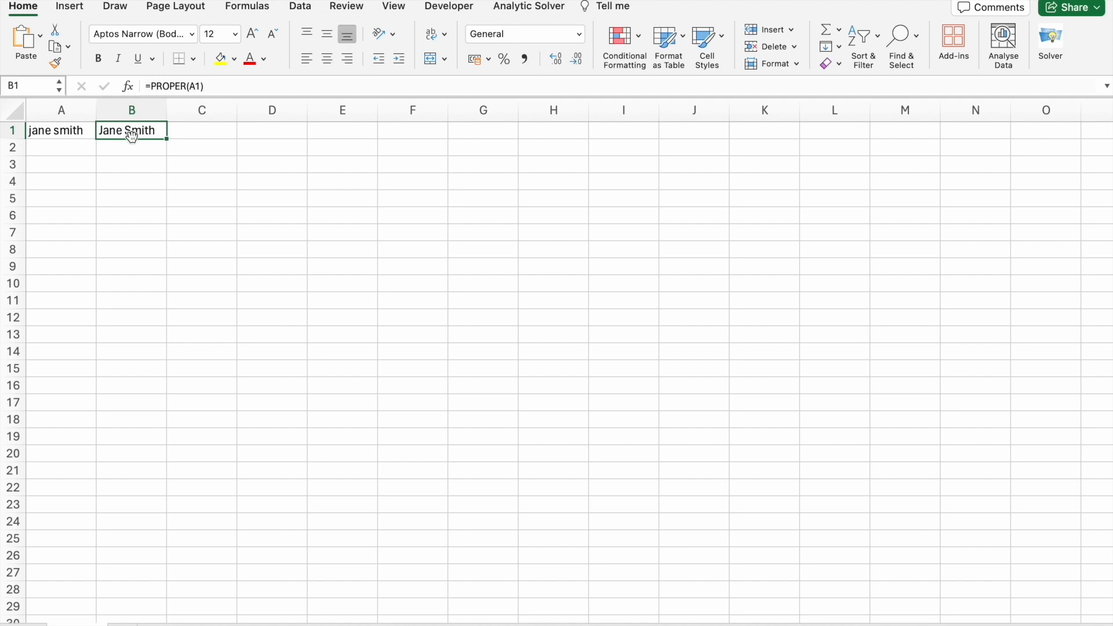
pyautogui.click(141, 185)
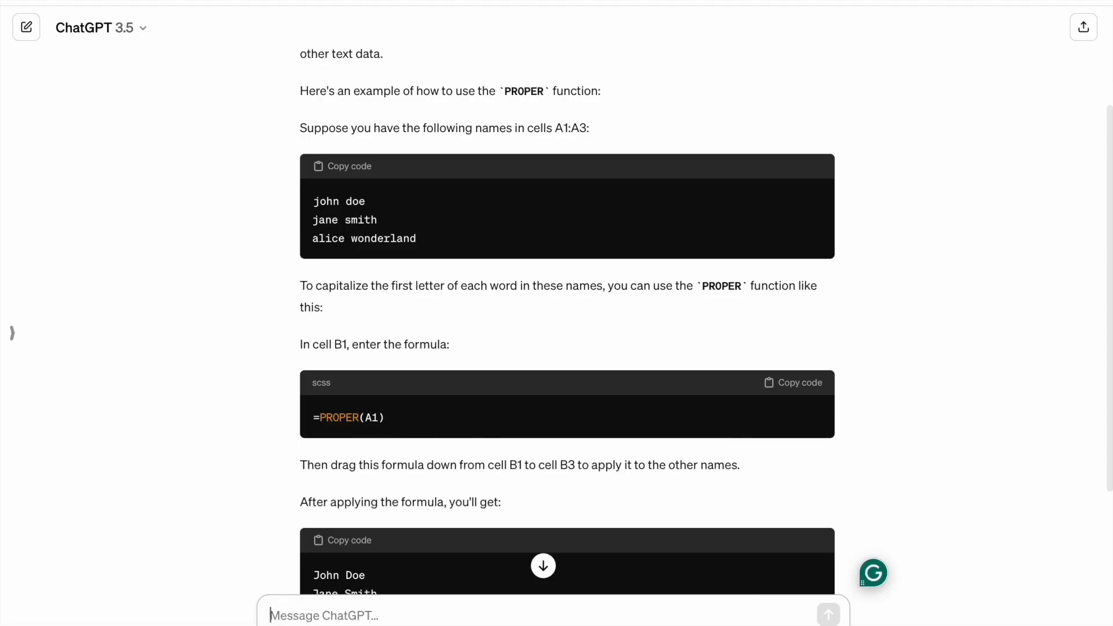
# Switch to ChatGPT, submit "Rept function example in excel" and review the explanation and arguments of the example formula
pyautogui.write('Rept function example in excel')
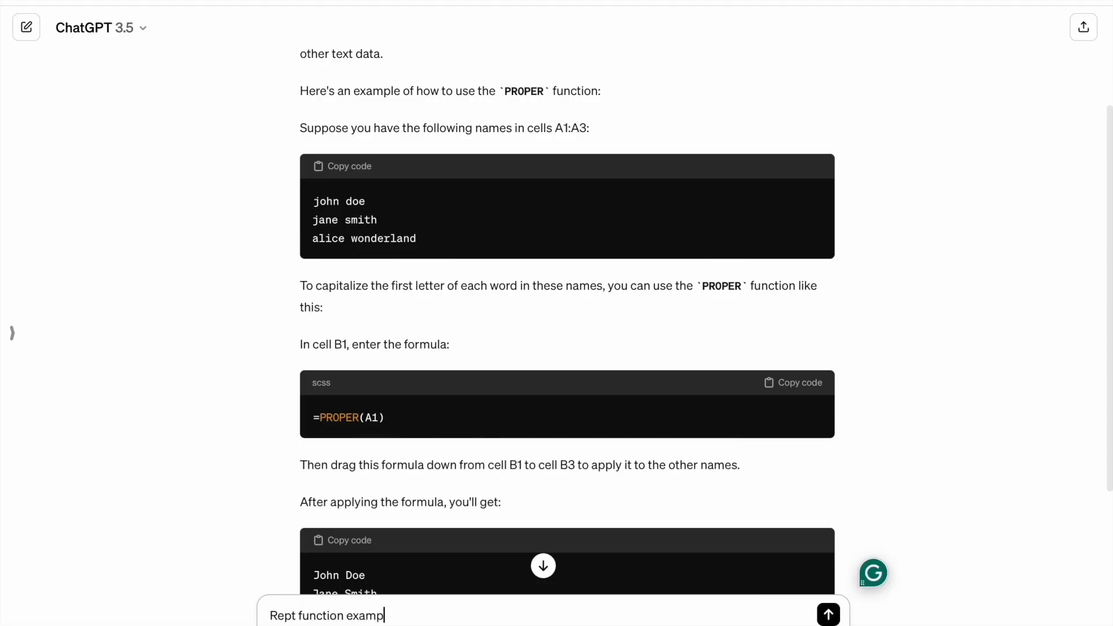
pyautogui.press('Return')
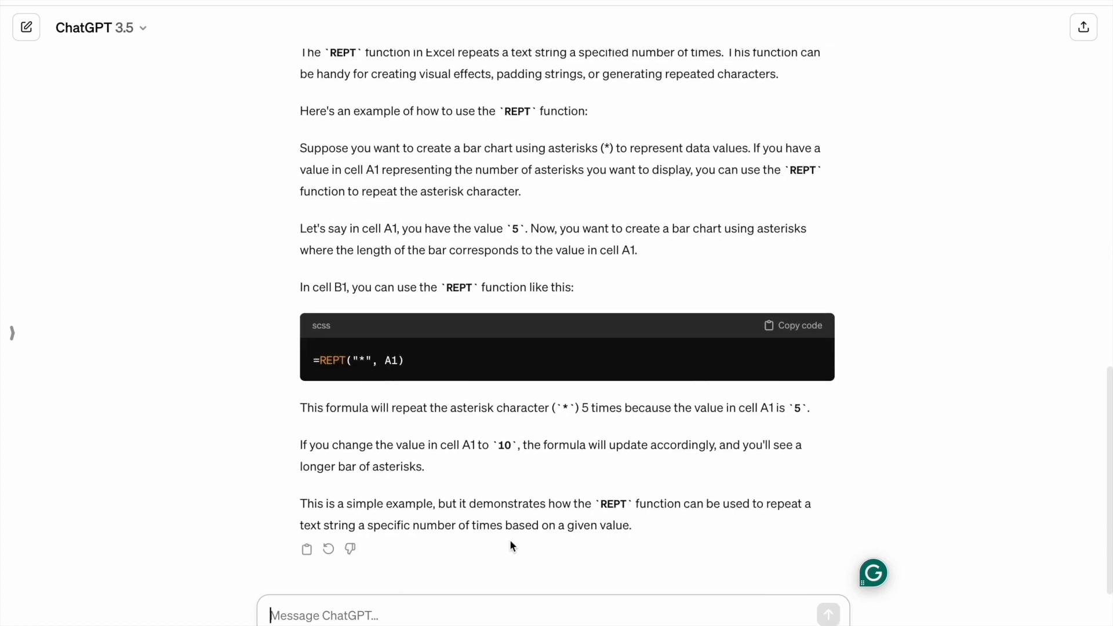
pyautogui.scroll(5, 511, 543)
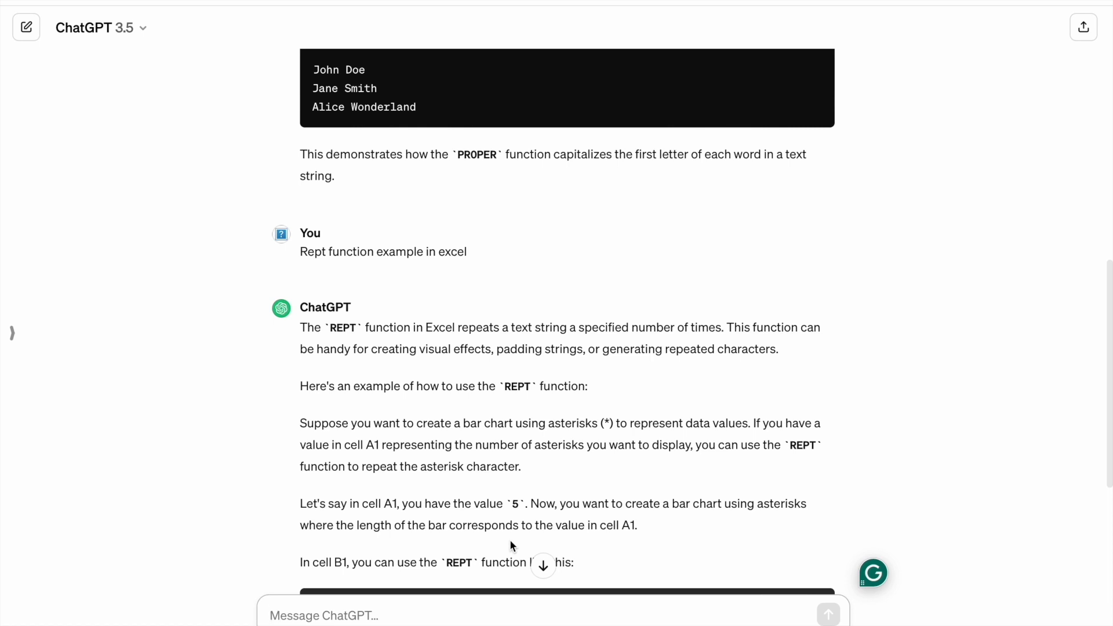
pyautogui.scroll(2, 510, 539)
pyautogui.scroll(-5, 510, 539)
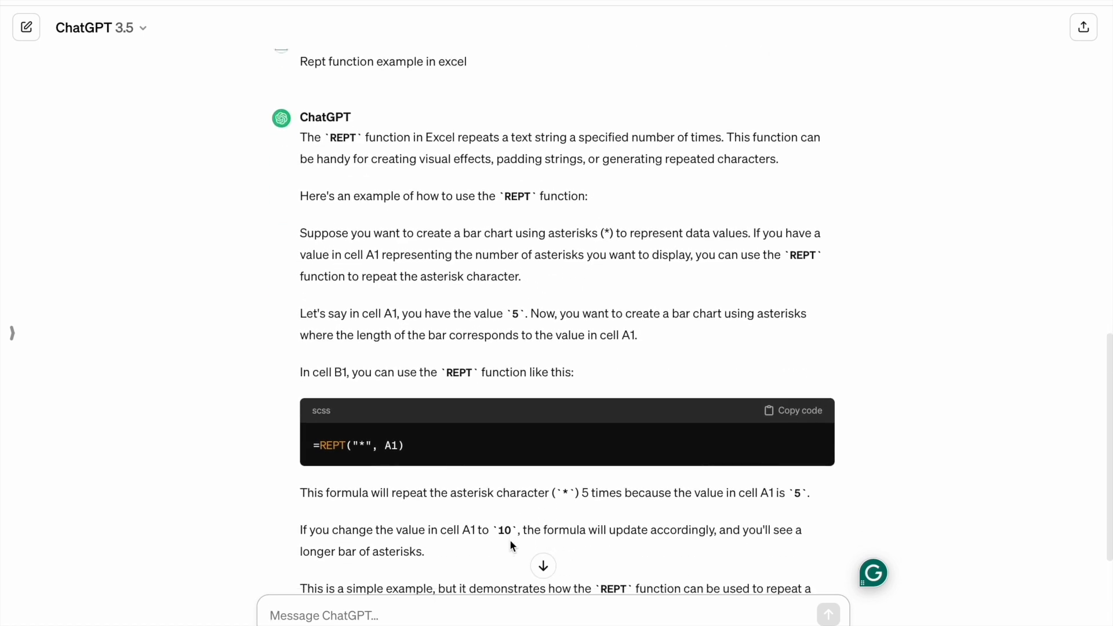
pyautogui.scroll(-2, 510, 539)
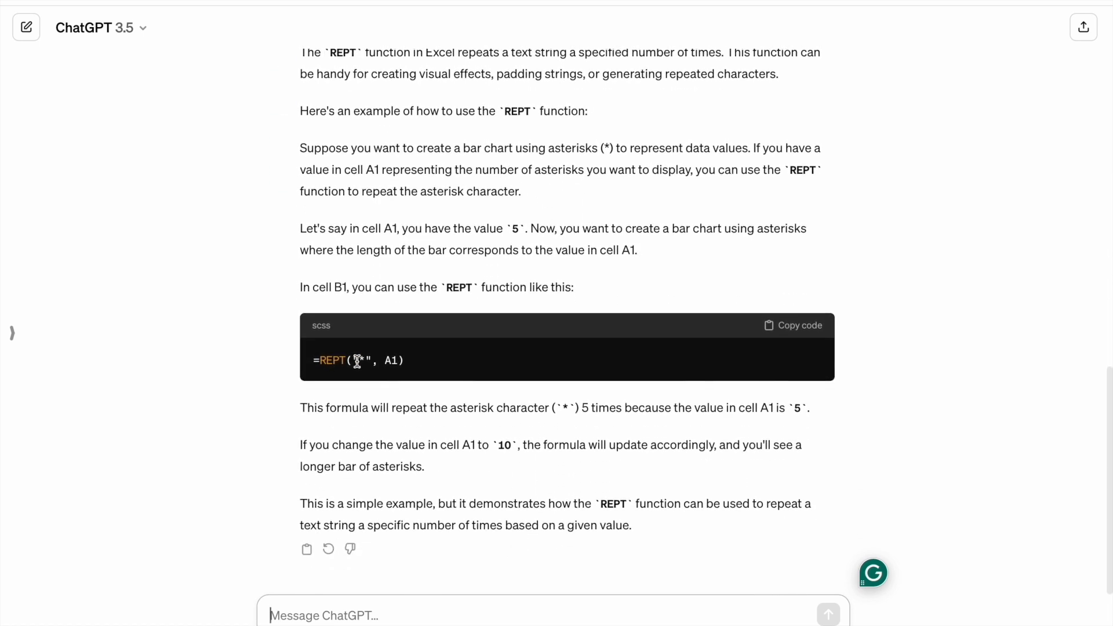
pyautogui.moveTo(353, 360); pyautogui.dragTo(373, 360)
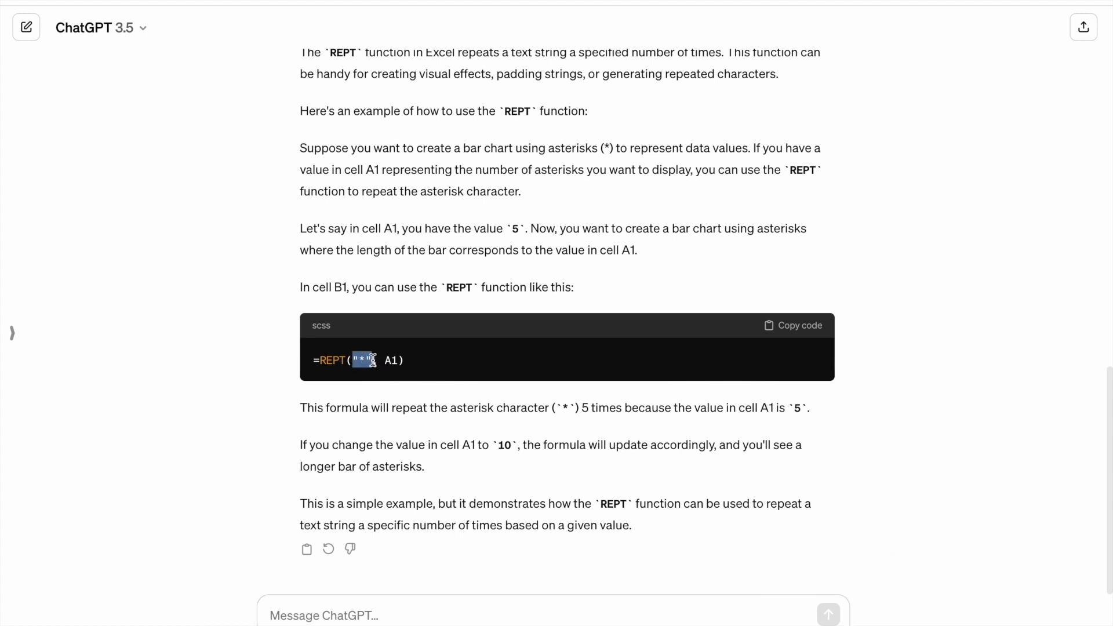
pyautogui.click(363, 360)
pyautogui.moveTo(355, 360); pyautogui.dragTo(400, 360)
# Switch back to Excel and enter 7 in cell A4
pyautogui.hotkey('ctrl', 'Right')
pyautogui.click(52, 182)
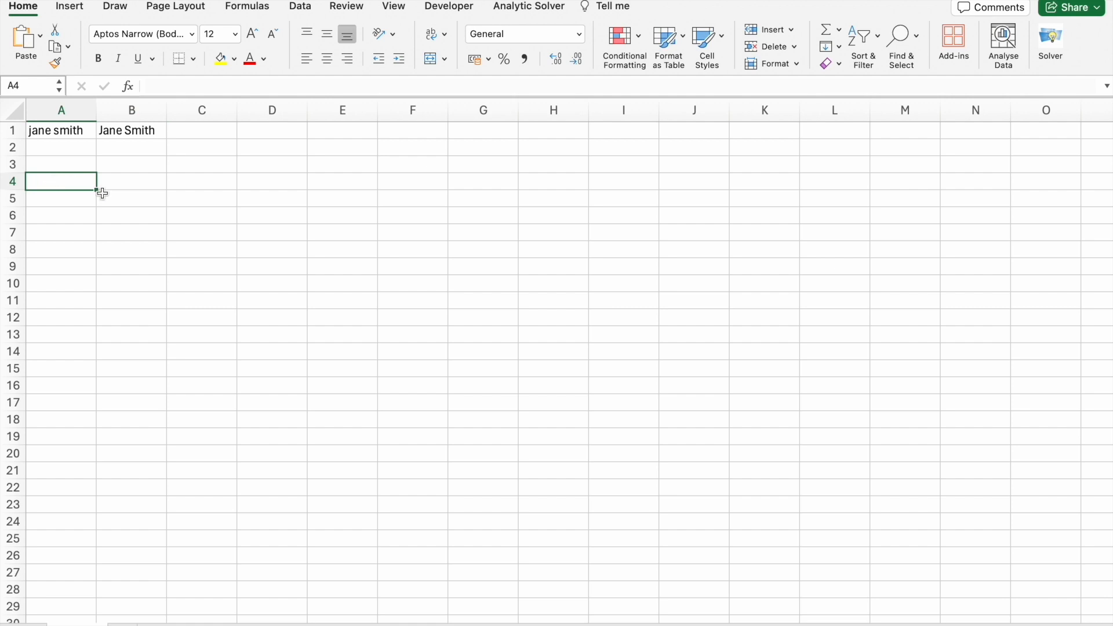
pyautogui.write('7')
# Enter the formula =REPT("*",A4) in cell B4 and check the result
pyautogui.click(120, 182)
pyautogui.write('=')
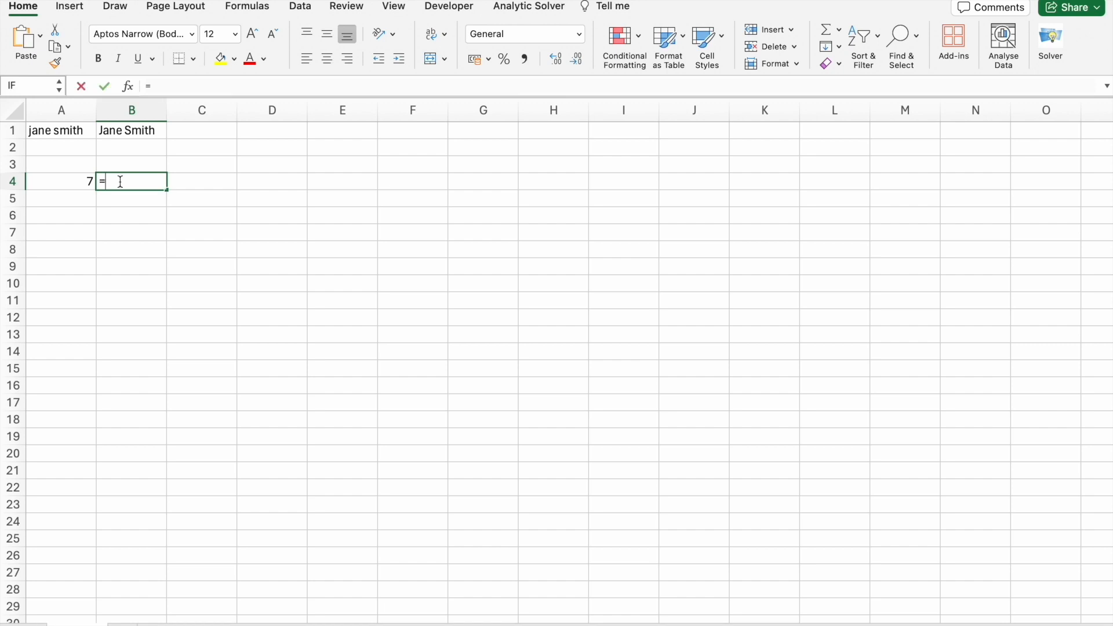
pyautogui.write('R')
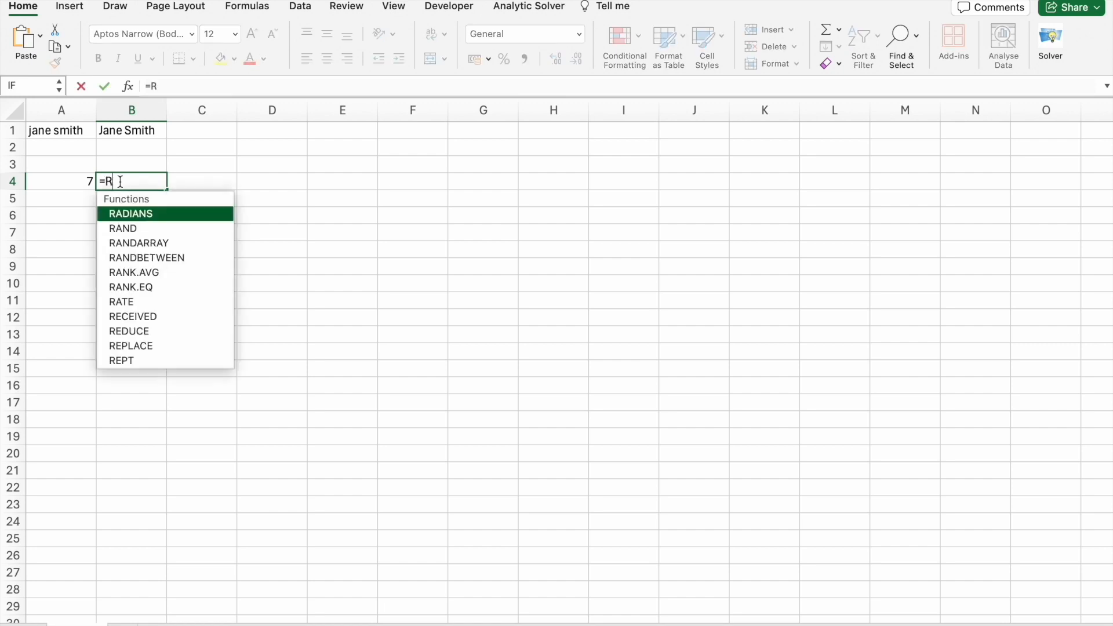
pyautogui.write('ept')
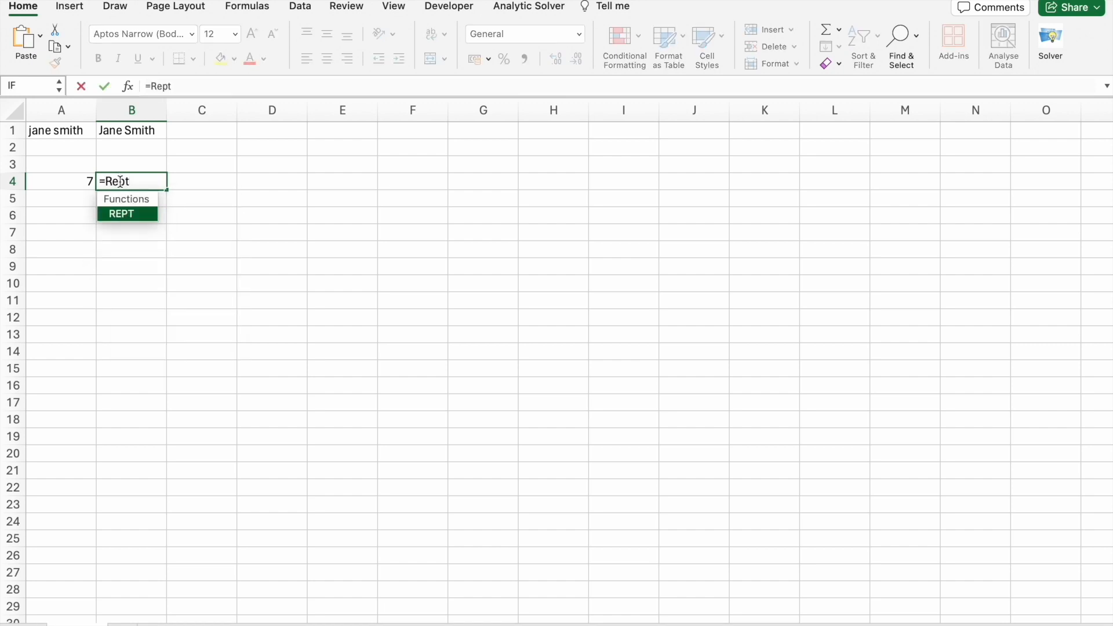
pyautogui.write('(')
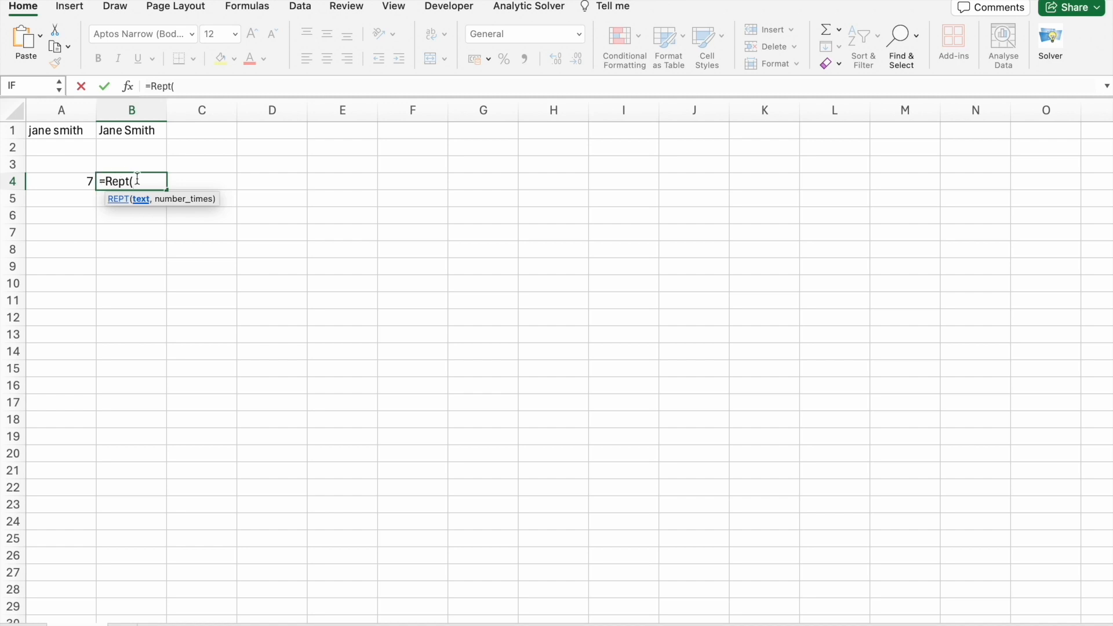
pyautogui.write('"')
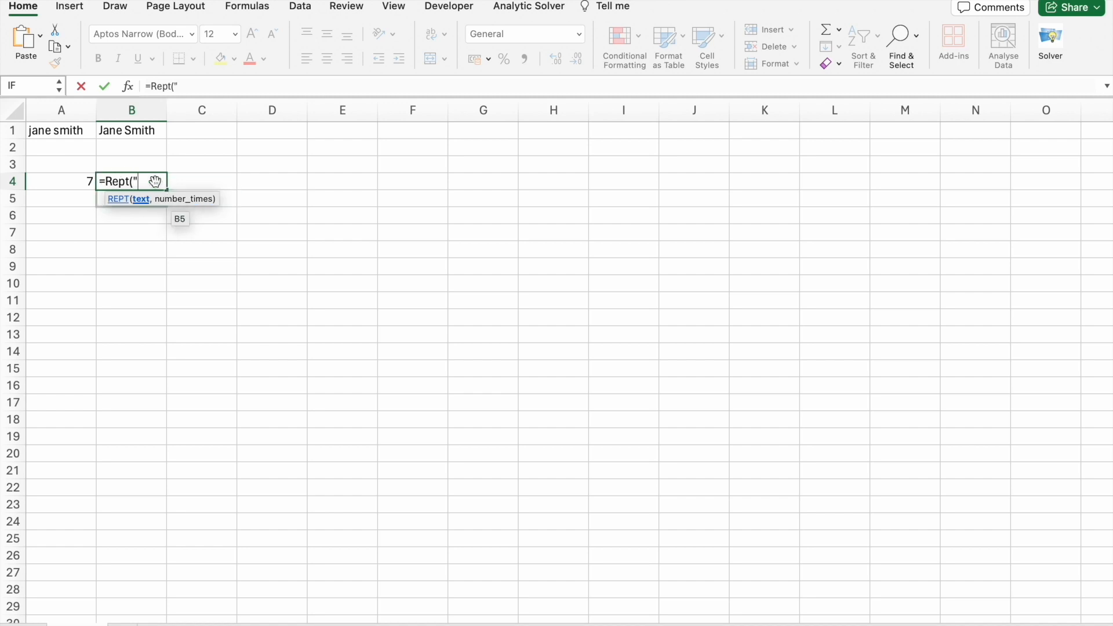
pyautogui.write('*",')
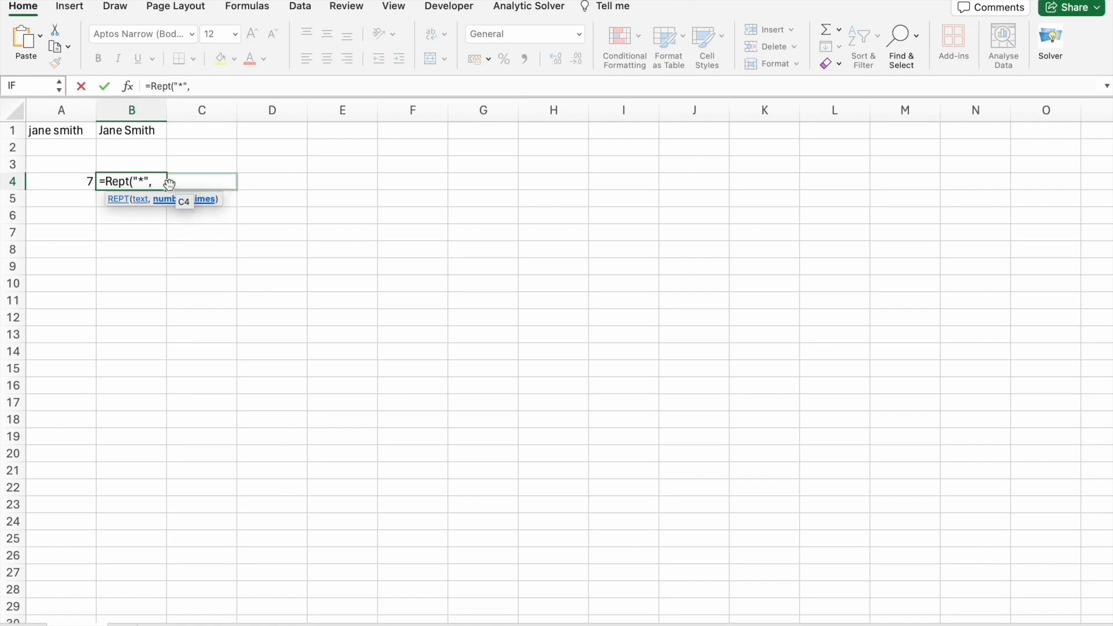
pyautogui.click(78, 184)
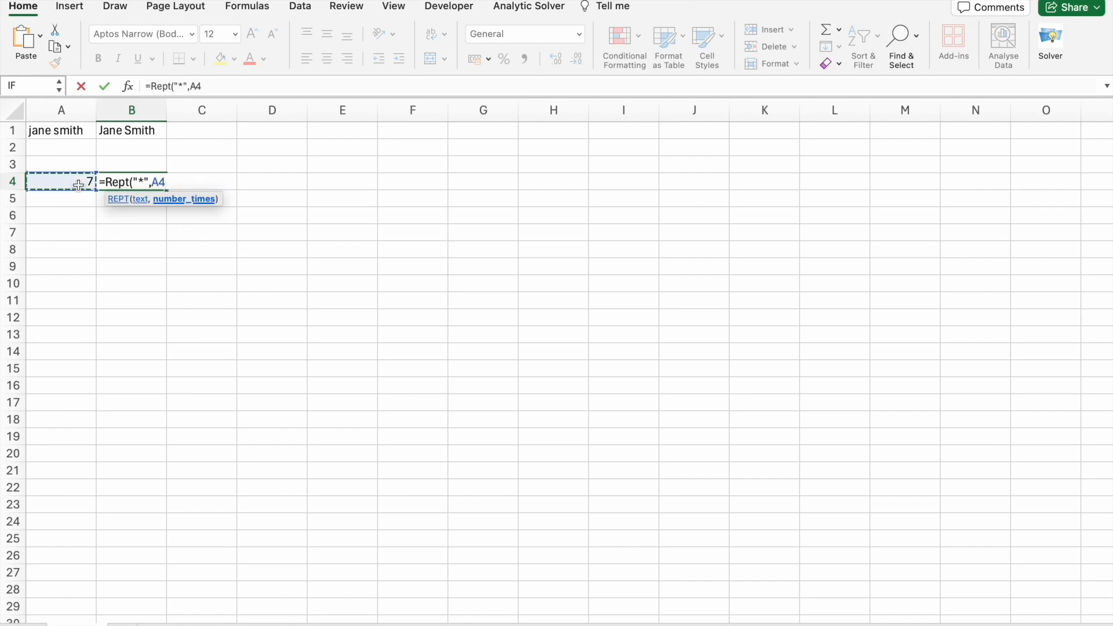
pyautogui.write(')')
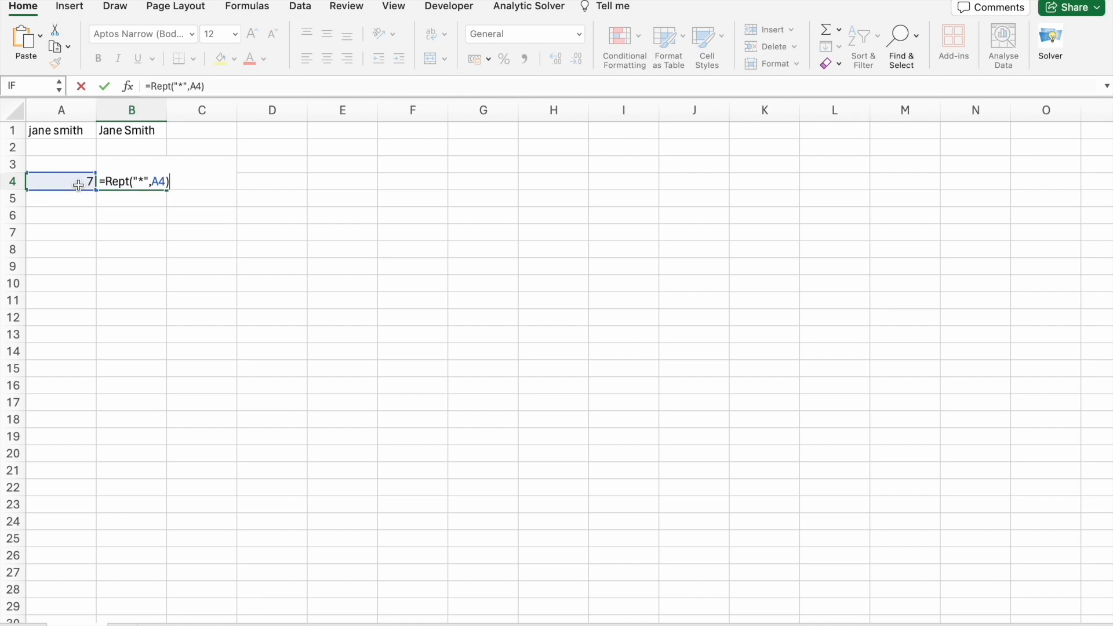
pyautogui.press('Return')
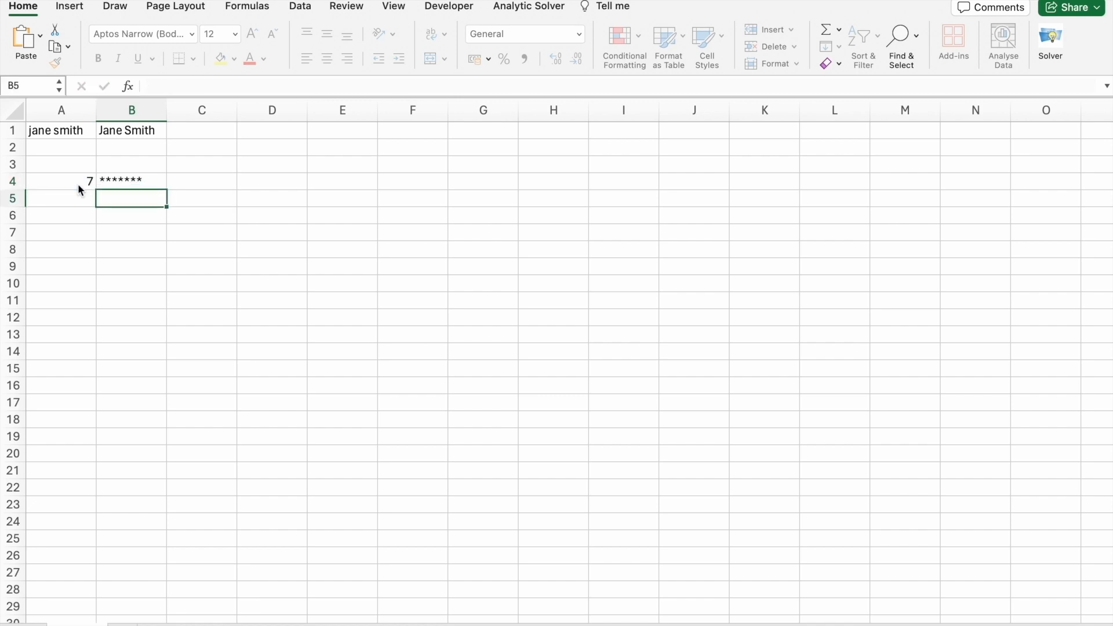
pyautogui.click(122, 183)
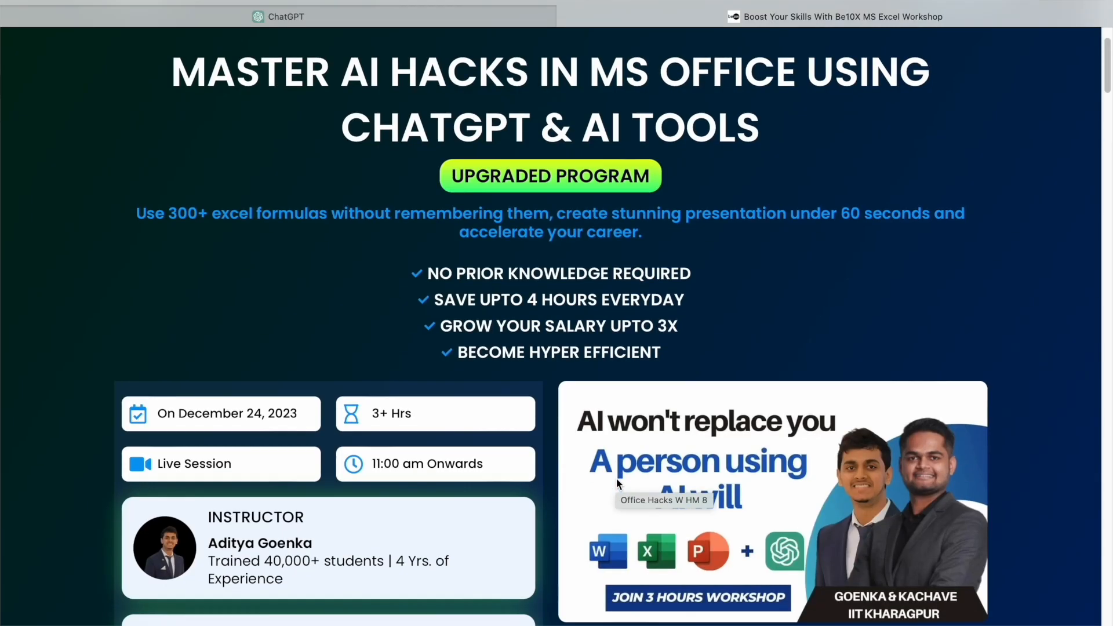
# Look through the Be10X MS Excel Workshop web page, examining the session details, reasons to join, topics taught, bonuses and reviews
pyautogui.scroll(-2, 617, 484)
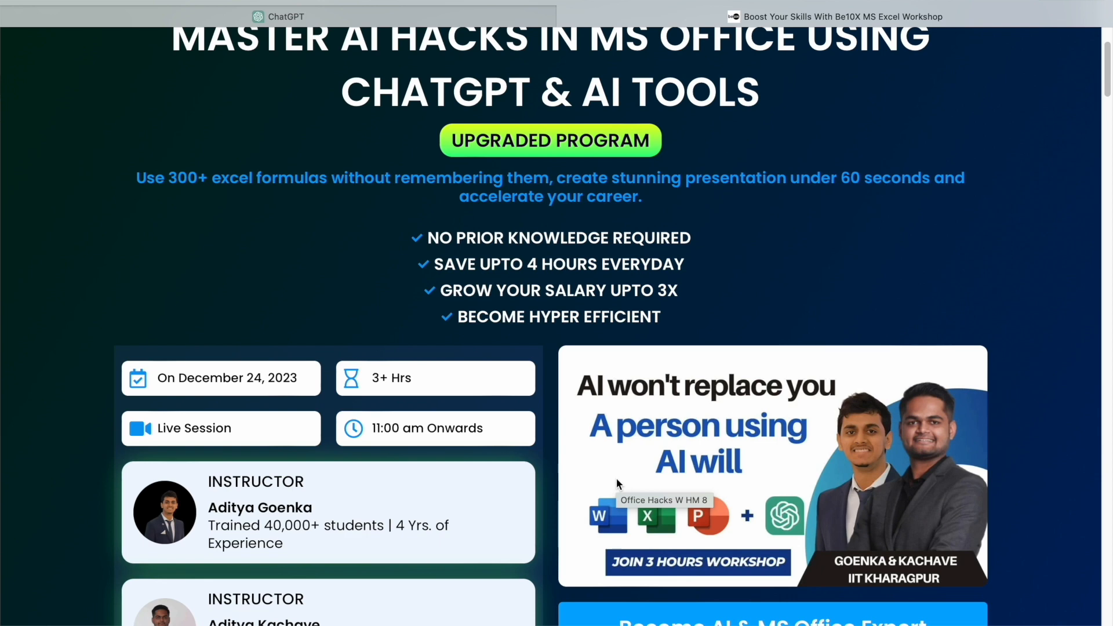
pyautogui.scroll(-3, 617, 480)
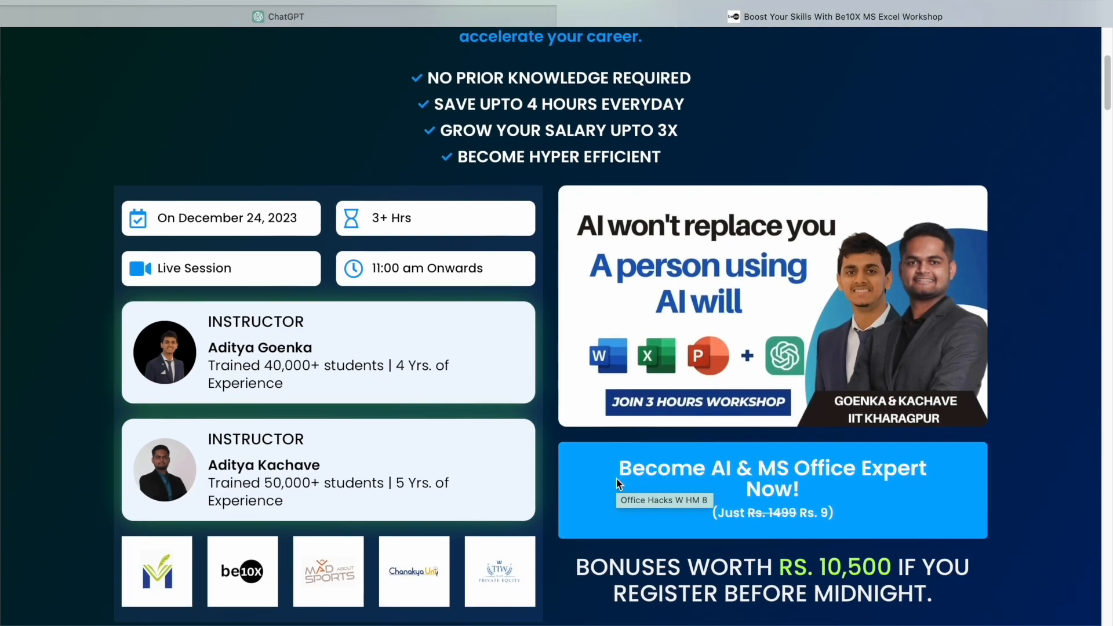
pyautogui.scroll(-5, 617, 484)
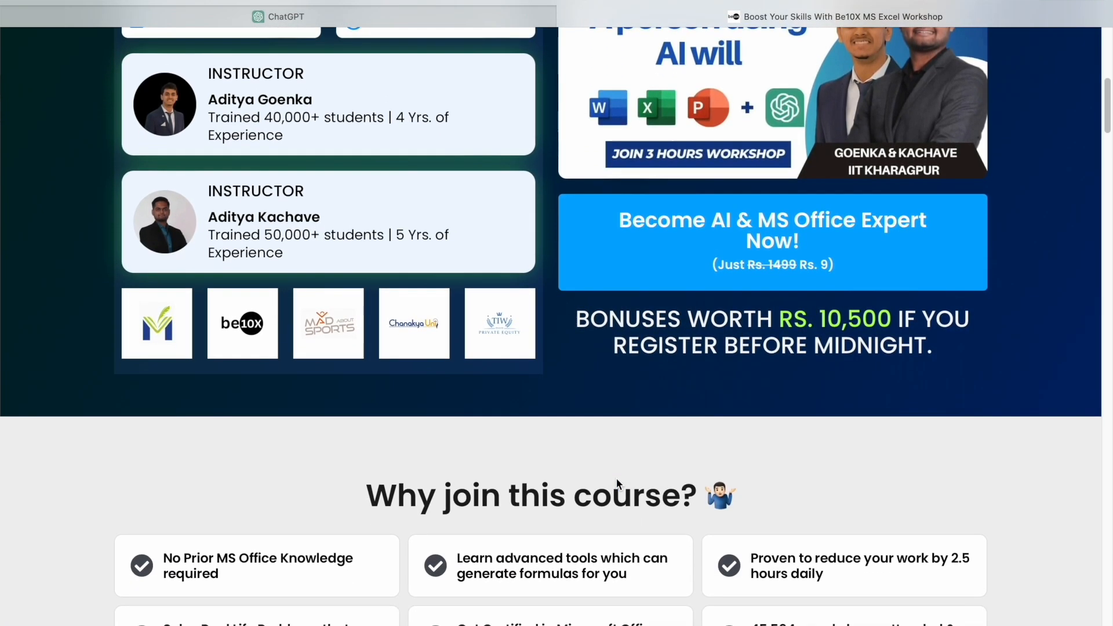
pyautogui.scroll(-7, 617, 484)
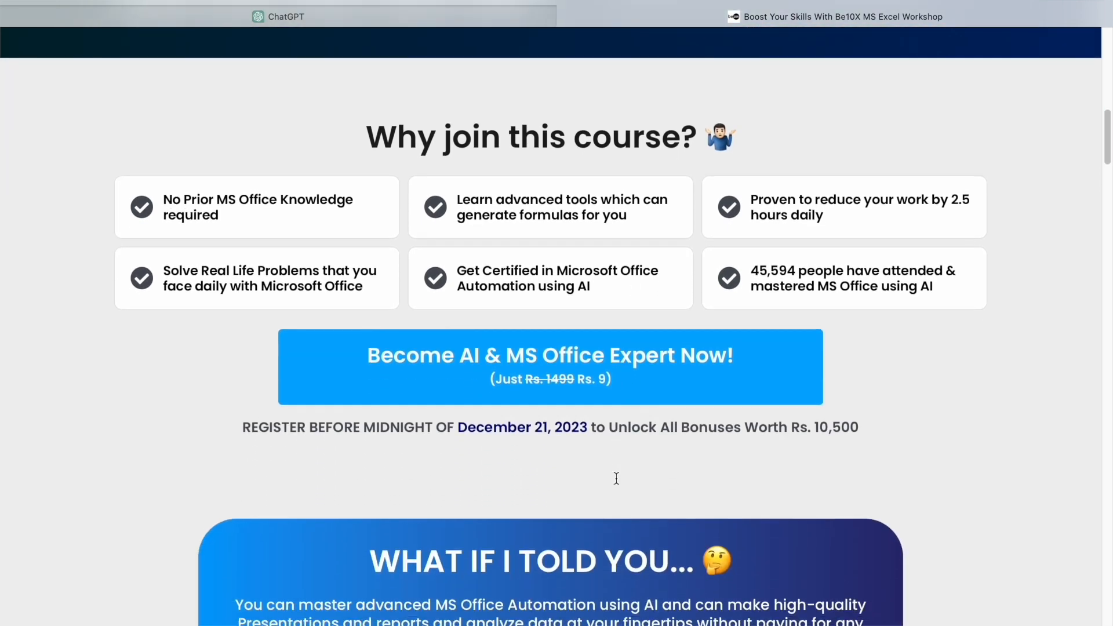
pyautogui.scroll(-6, 617, 478)
pyautogui.scroll(-7, 617, 484)
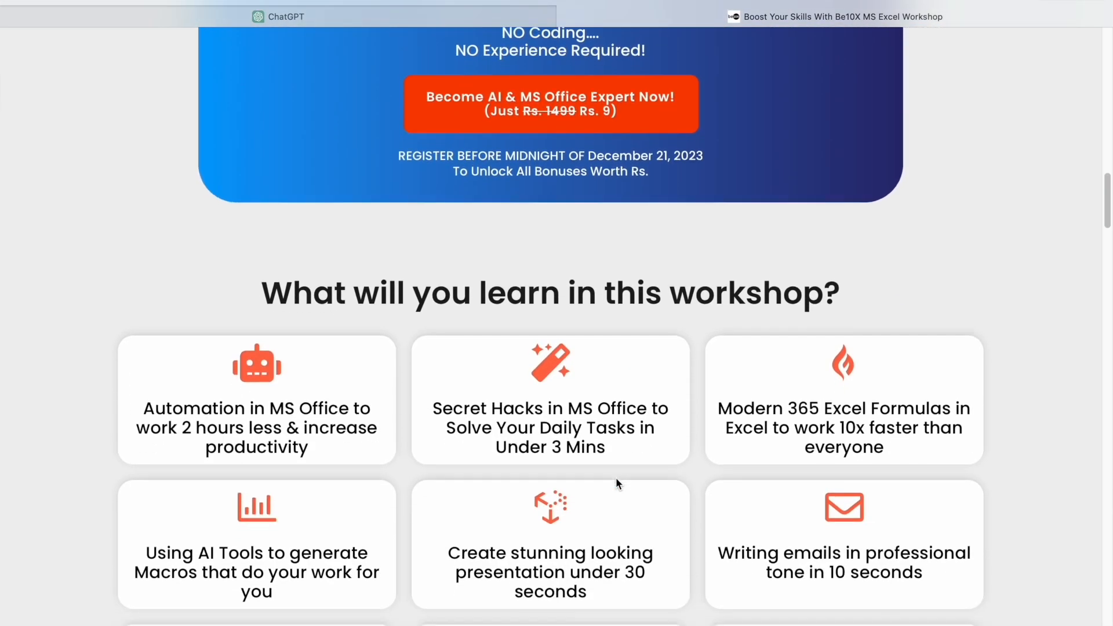
pyautogui.scroll(-8, 615, 479)
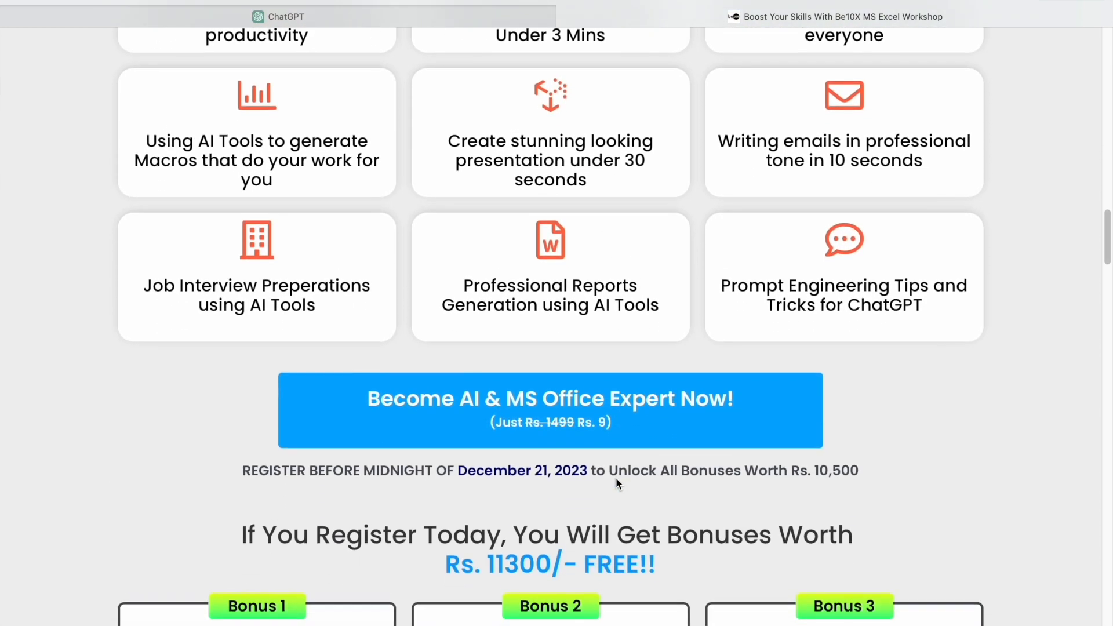
pyautogui.scroll(-3, 616, 477)
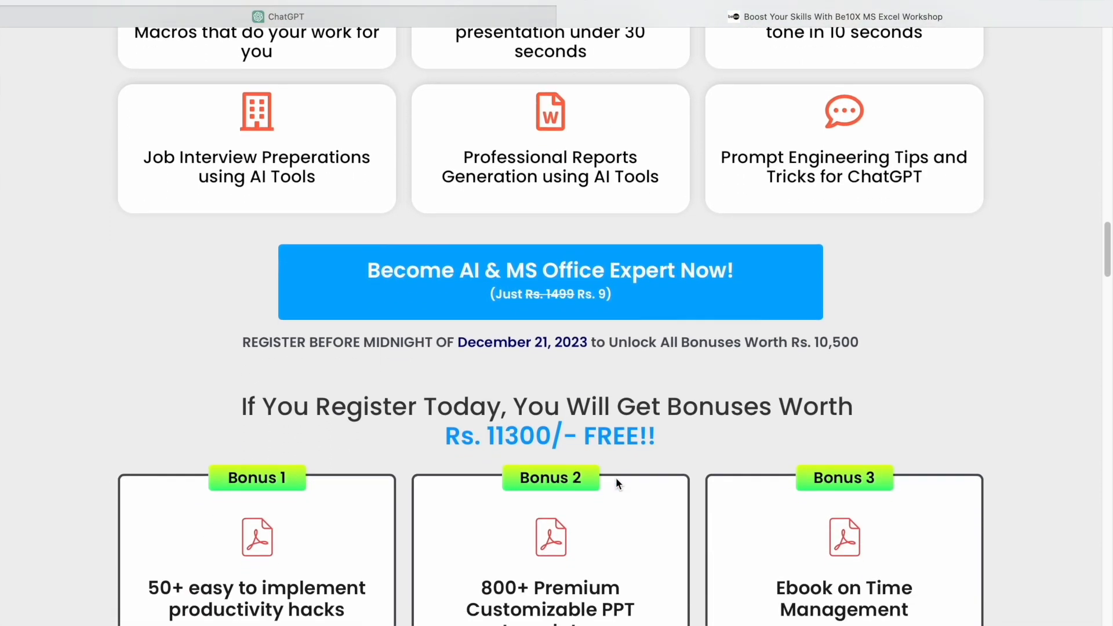
pyautogui.scroll(-5, 617, 484)
pyautogui.scroll(-3, 616, 479)
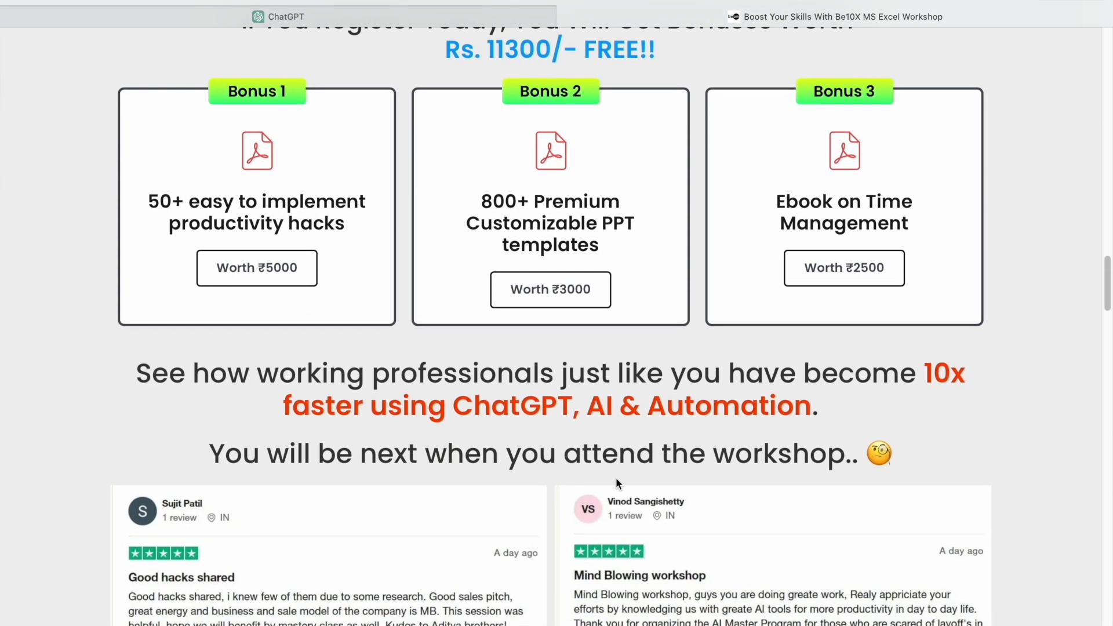
pyautogui.scroll(-2, 616, 484)
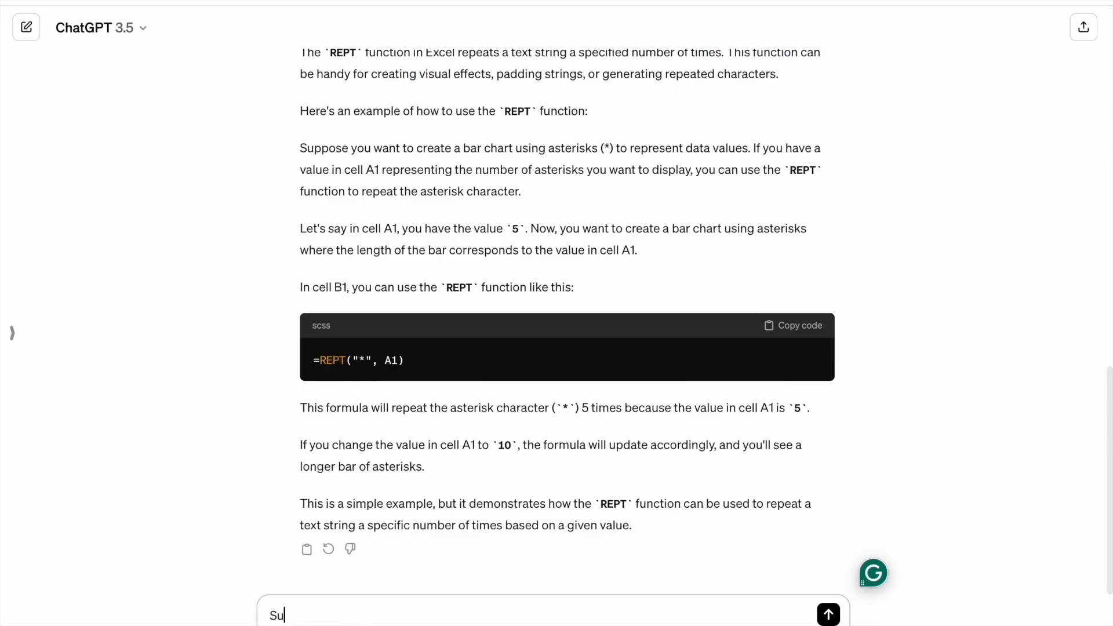
# Switch to ChatGPT, submit "Substitute function example in excel" and read the start of the answer
pyautogui.write('bstitute function example in excel')
pyautogui.press('Return')
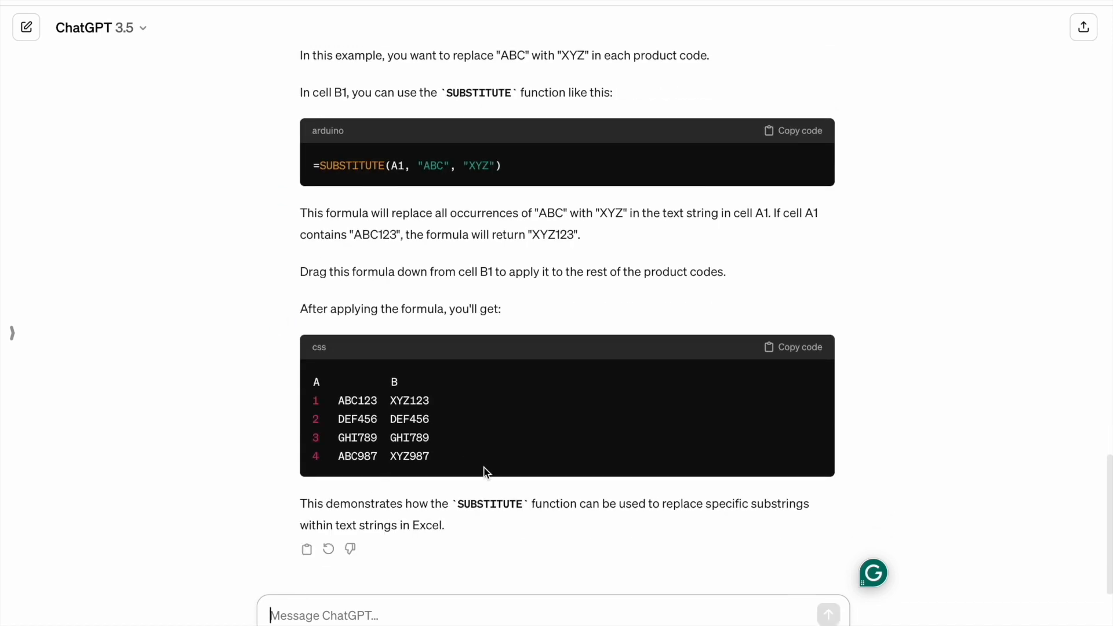
pyautogui.scroll(8, 485, 471)
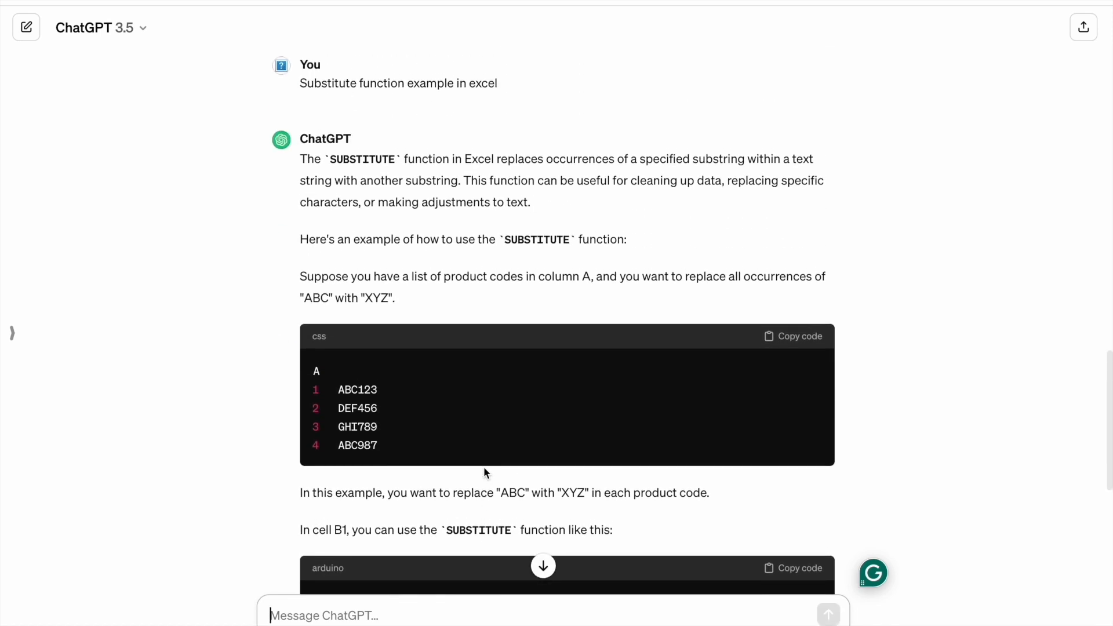
pyautogui.scroll(-3, 485, 471)
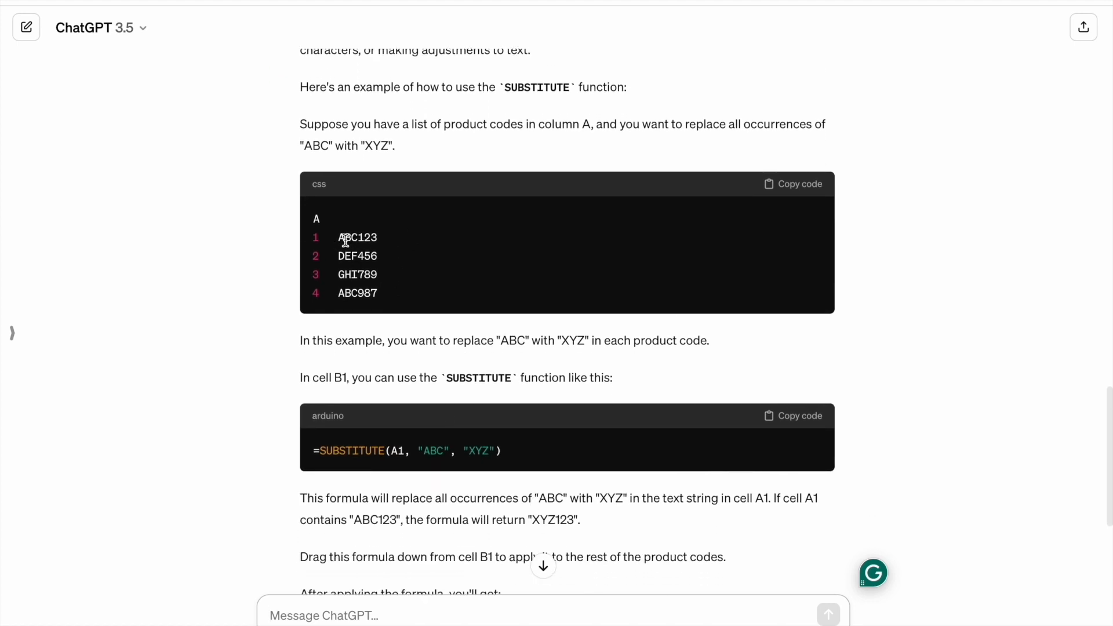
# Examine the sample product codes, the SUBSTITUTE formula with its arguments, and the example result table in ChatGPT's answer
pyautogui.moveTo(339, 237); pyautogui.dragTo(381, 288)
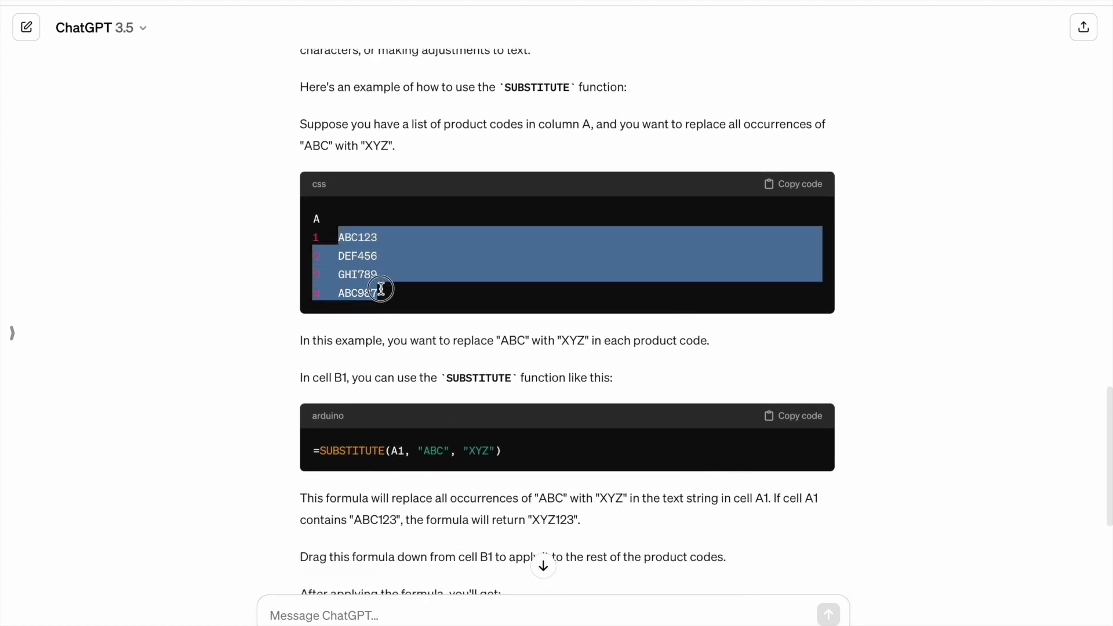
pyautogui.click(392, 240)
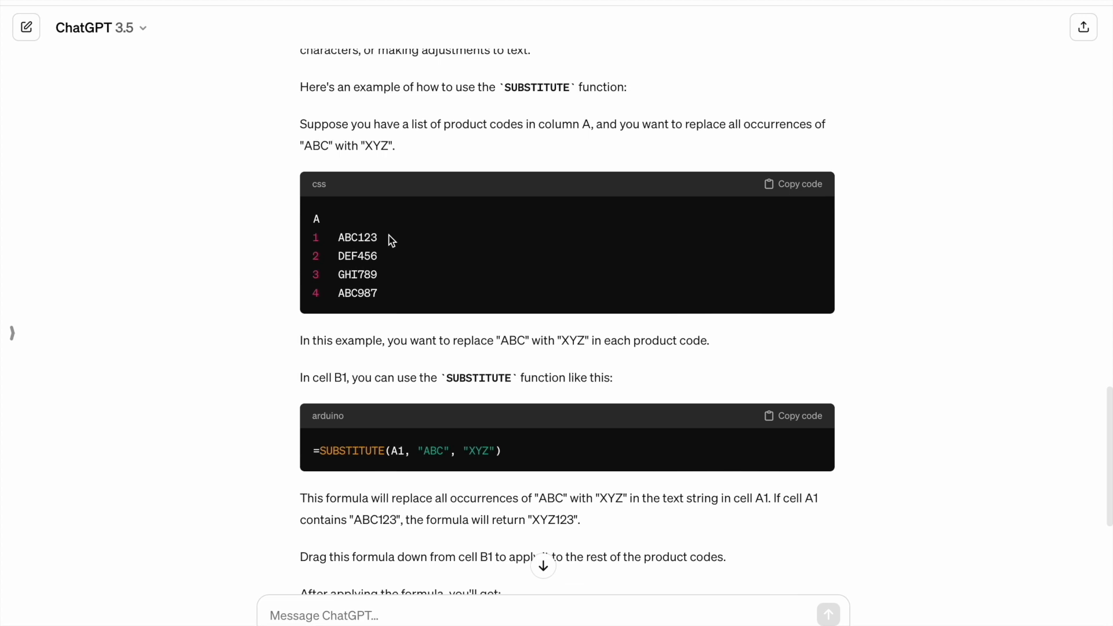
pyautogui.scroll(-1, 361, 307)
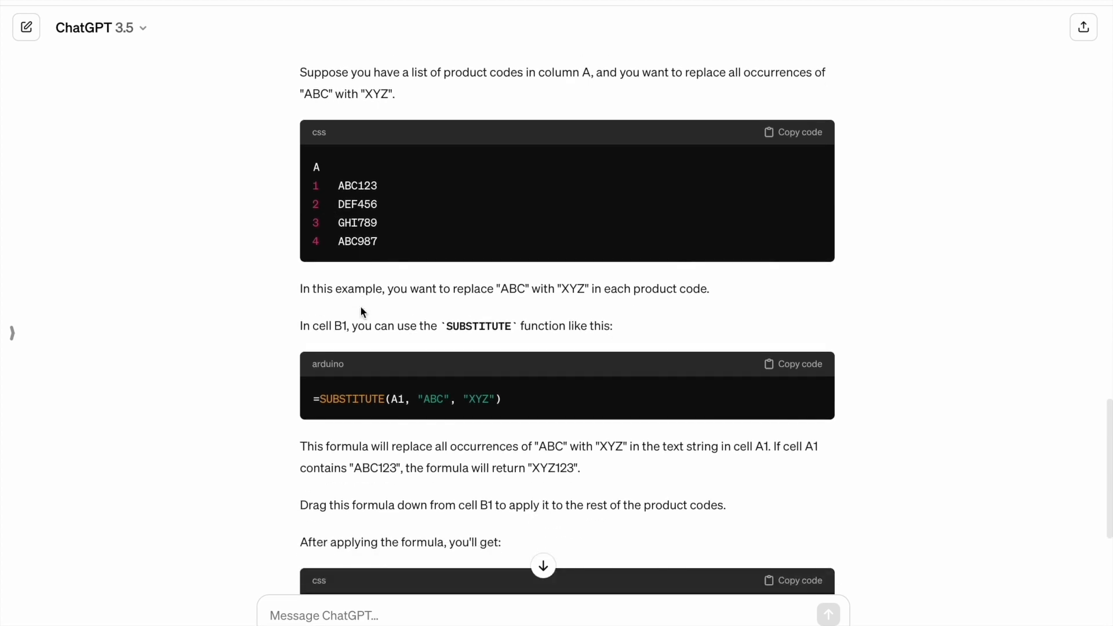
pyautogui.scroll(-1, 360, 312)
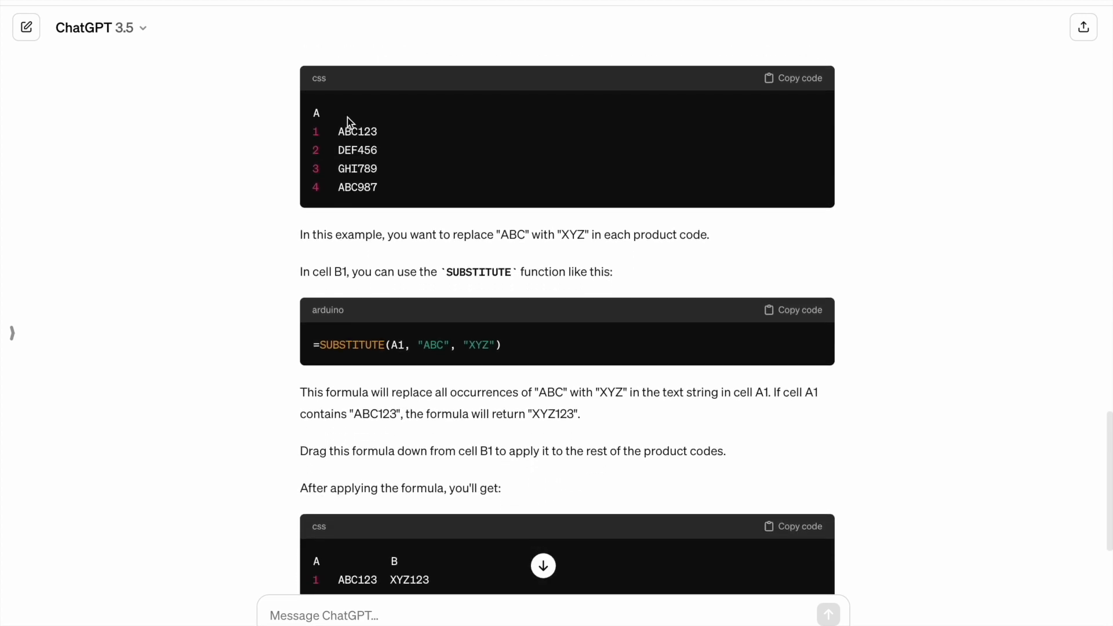
pyautogui.moveTo(339, 131); pyautogui.dragTo(359, 131)
pyautogui.scroll(-1, 484, 343)
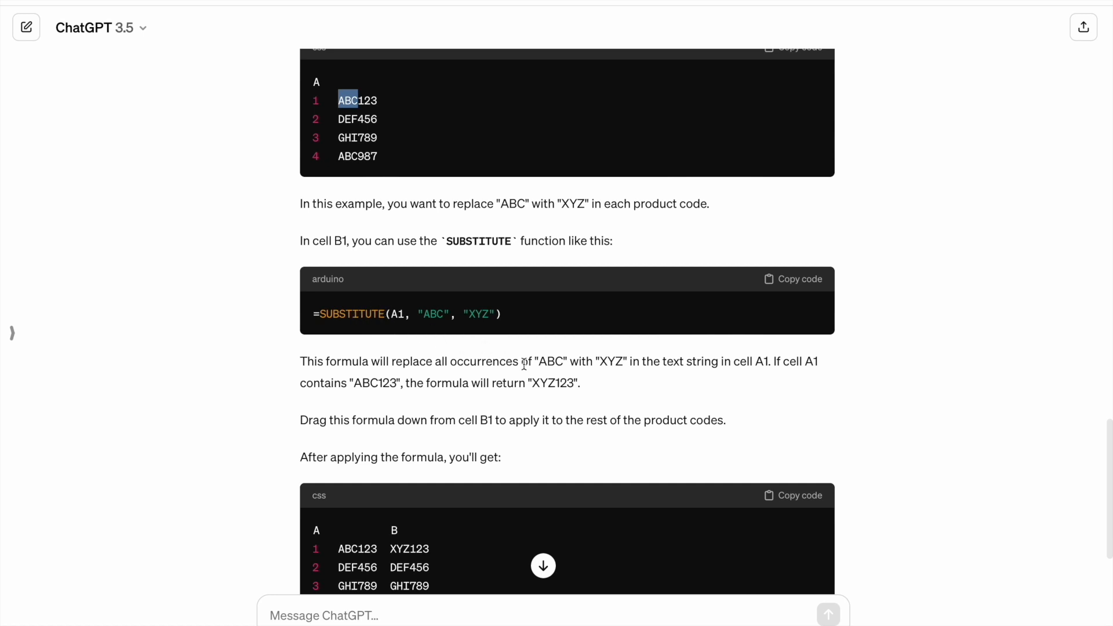
pyautogui.scroll(-2, 524, 364)
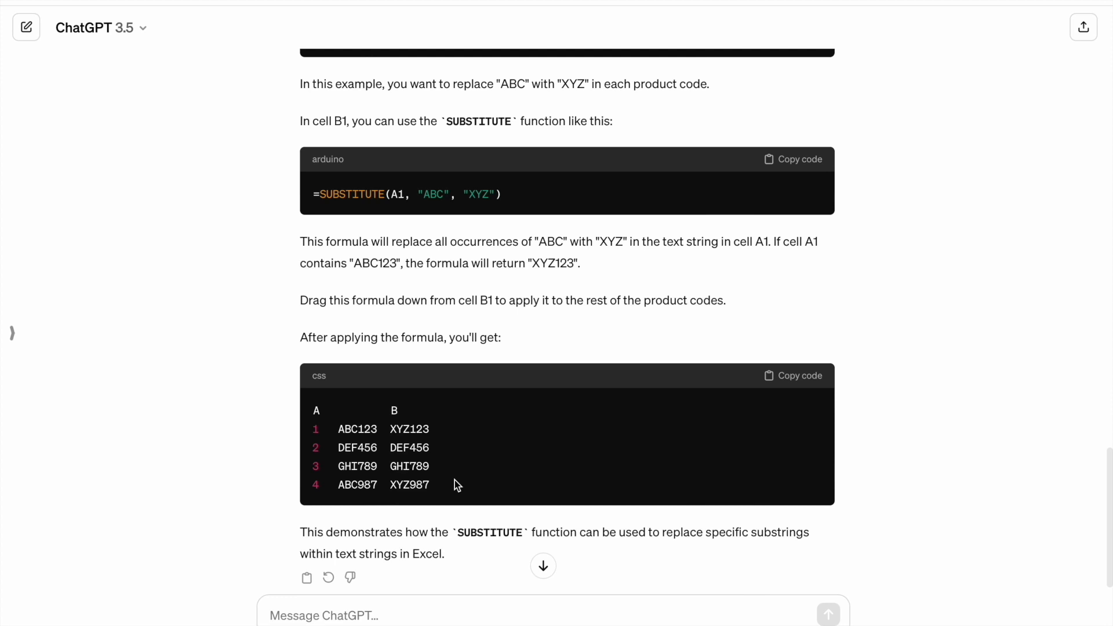
pyautogui.scroll(1, 457, 485)
pyautogui.scroll(4, 457, 554)
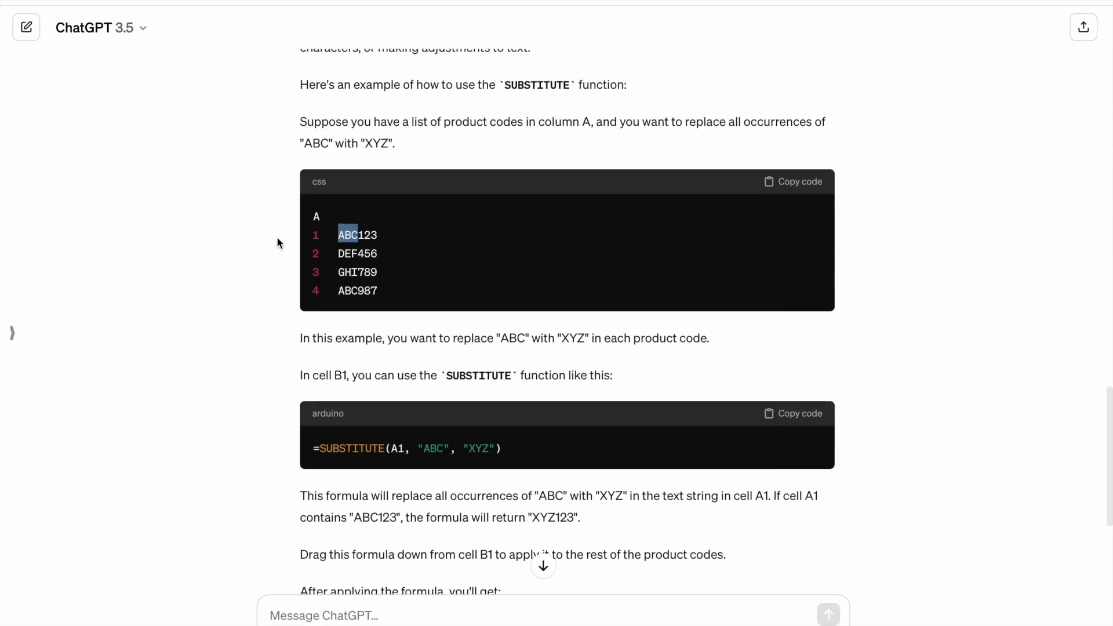
# Switch back to Excel and enter the sample product code ABC123 in cell A8
pyautogui.moveTo(335, 235); pyautogui.dragTo(378, 293)
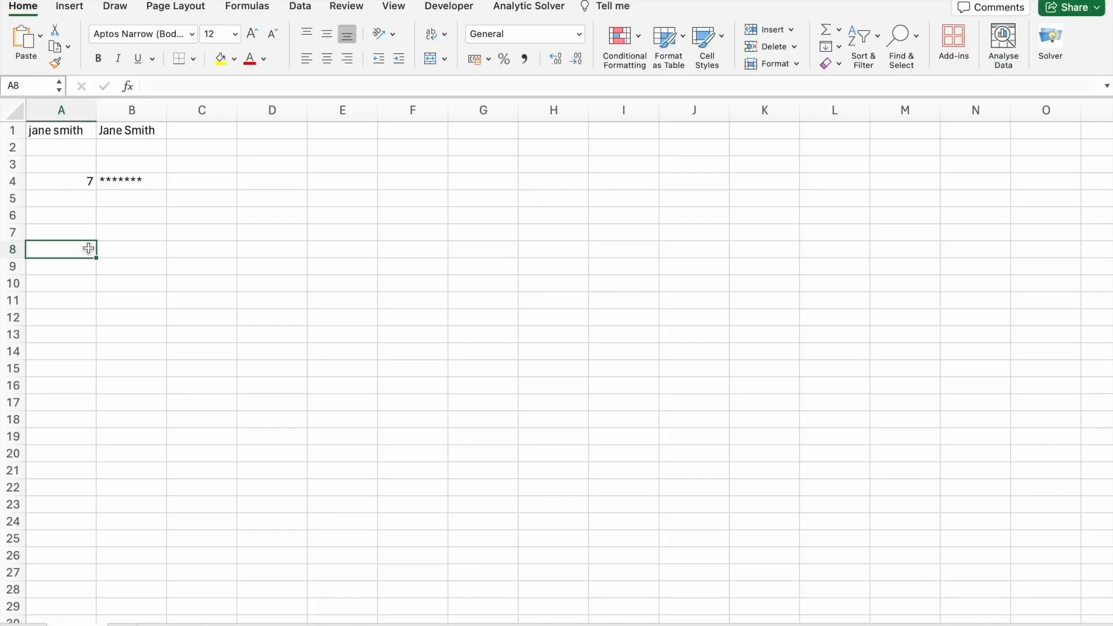
pyautogui.click(195, 86)
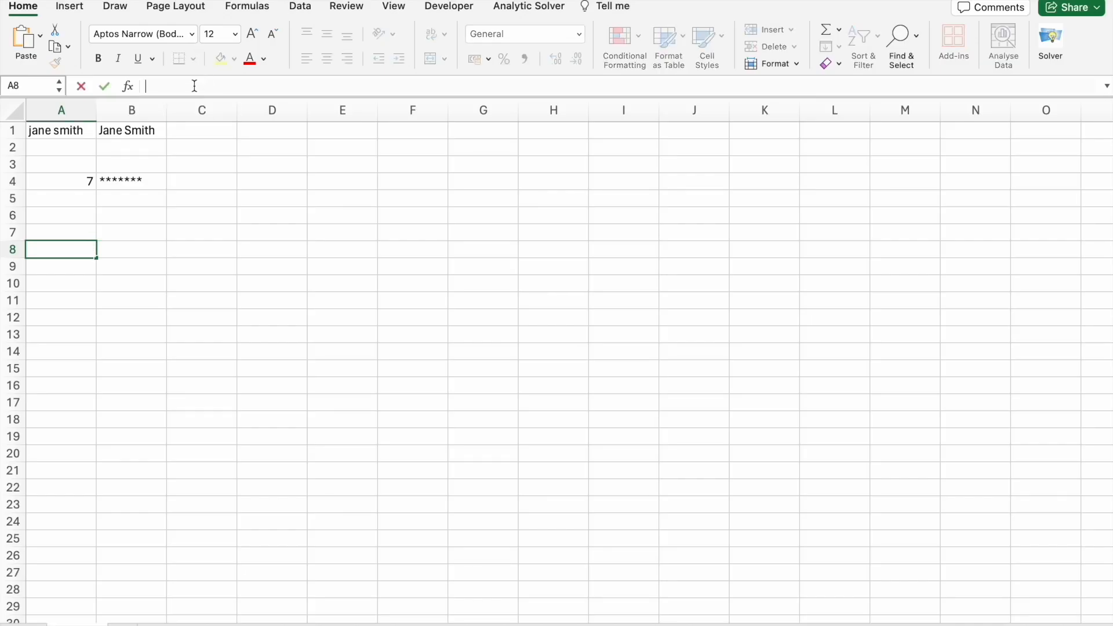
pyautogui.write('ABC123')
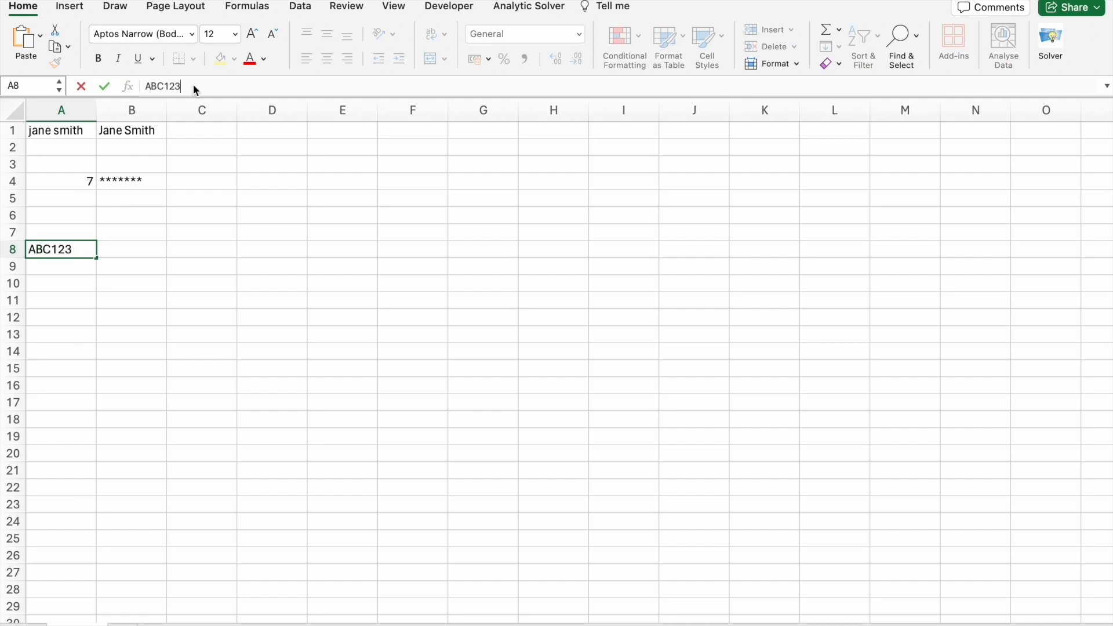
# Enter the formula =SUBSTITUTE(A8,"ABC","XYZ") in cell B8 and reselect the cell to review it
pyautogui.click(135, 251)
pyautogui.write('=')
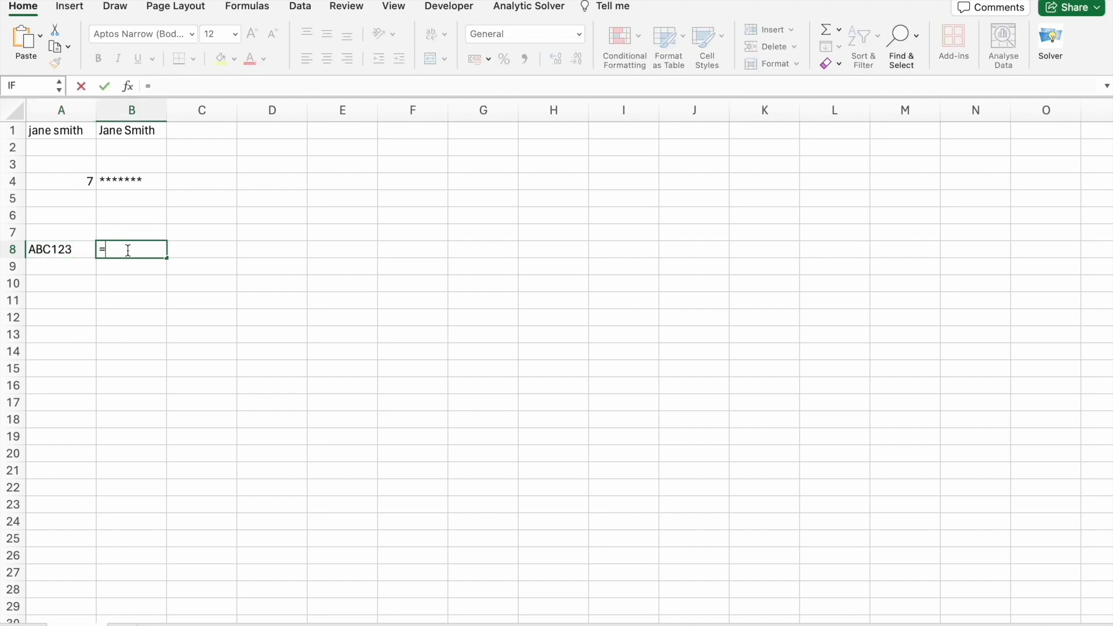
pyautogui.write('su')
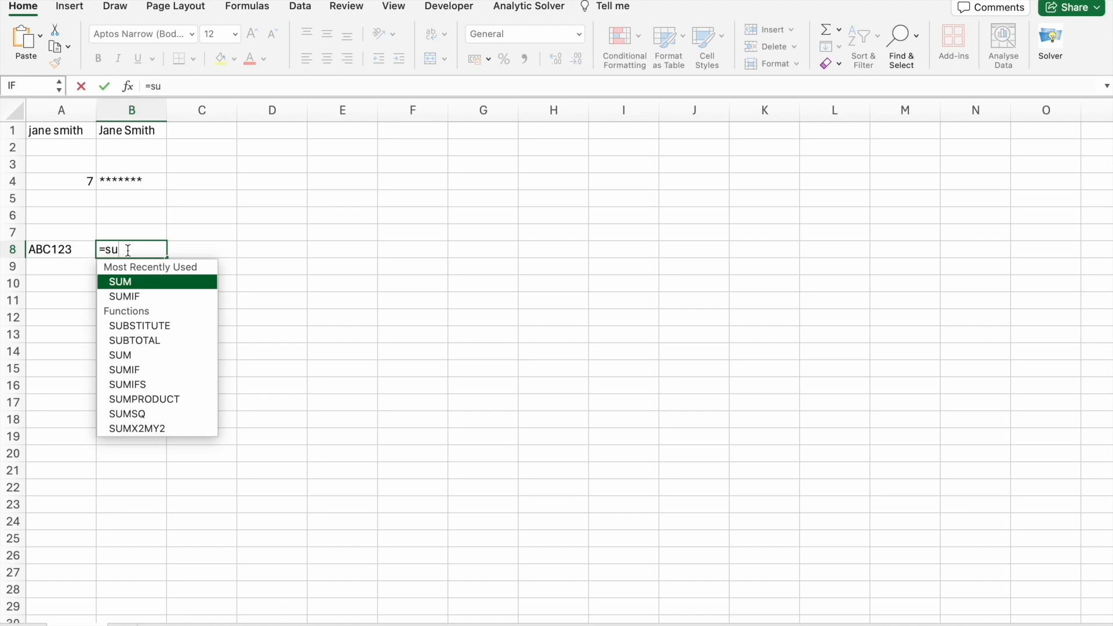
pyautogui.write('bstitut')
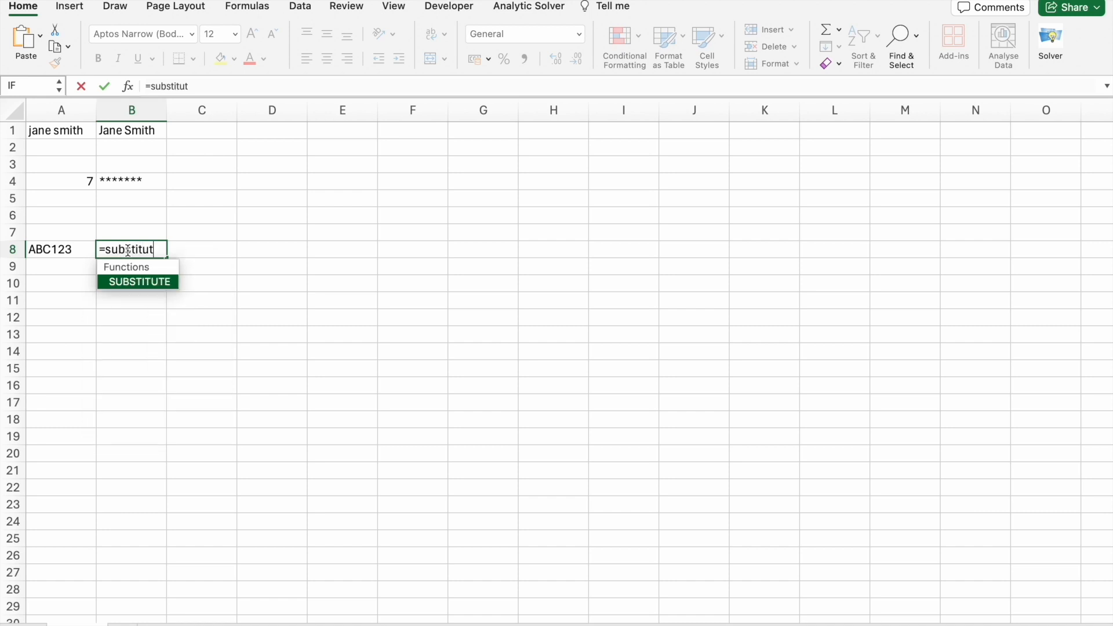
pyautogui.write('e(')
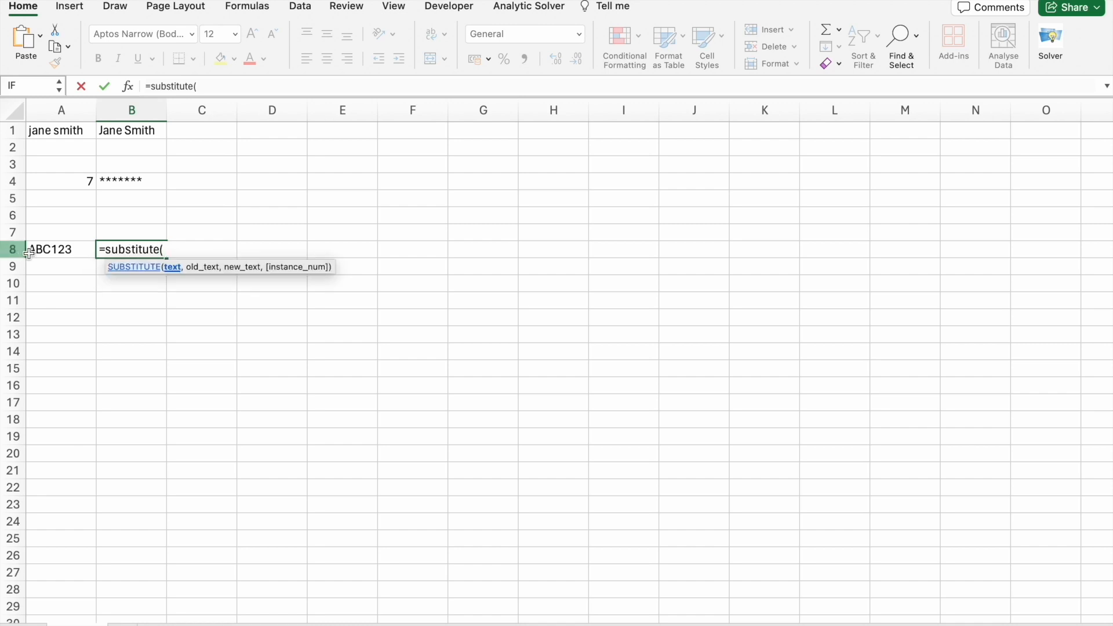
pyautogui.click(62, 251)
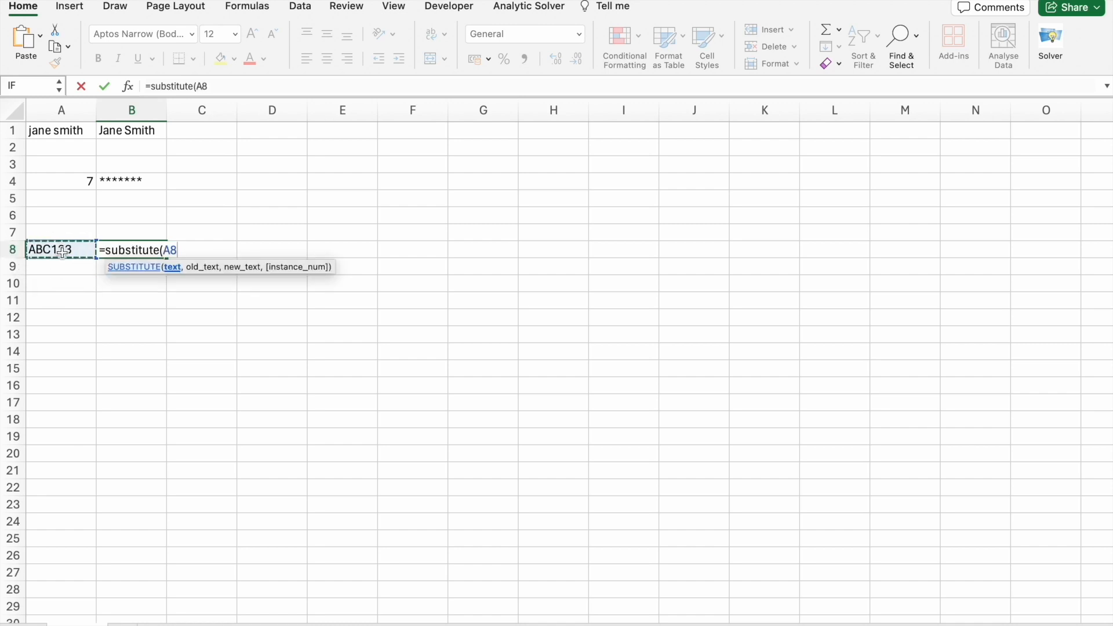
pyautogui.write(',')
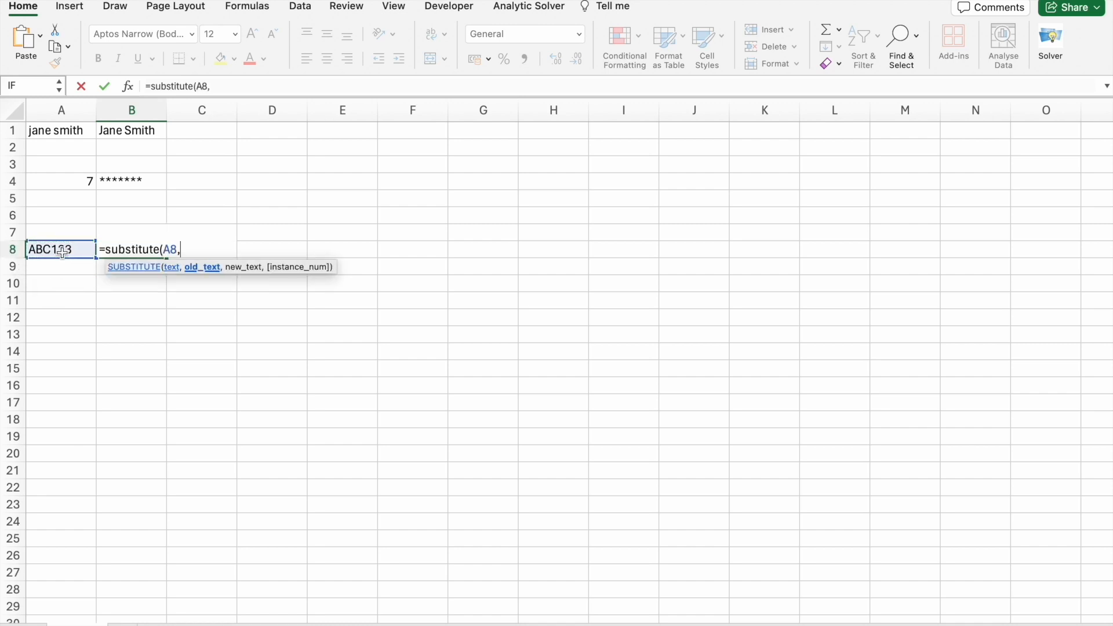
pyautogui.write('"ABC",')
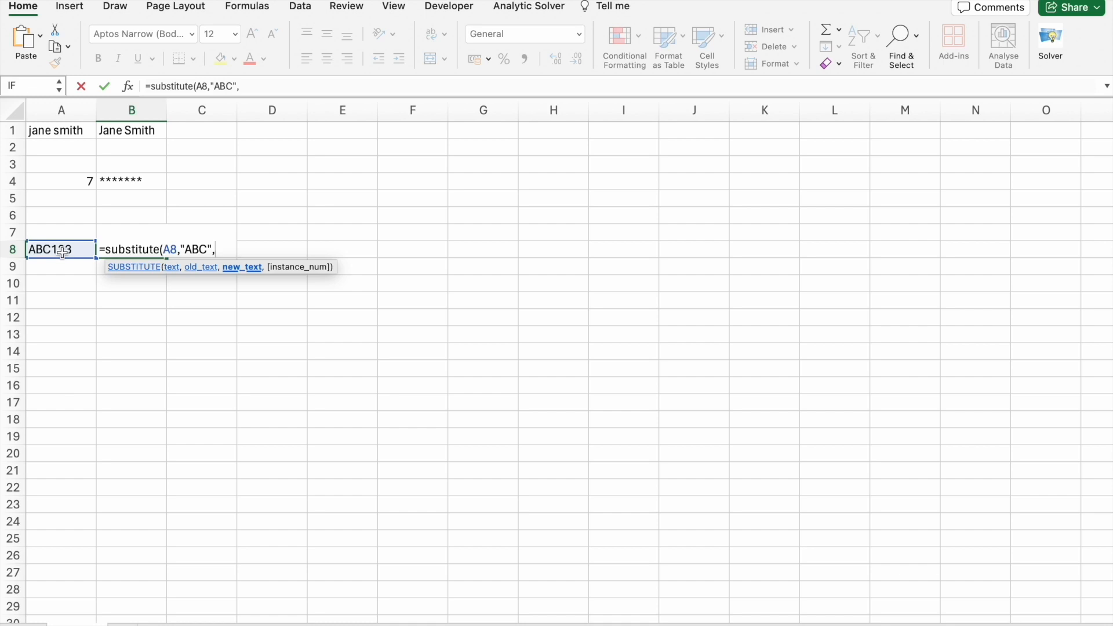
pyautogui.write('"XYZ")')
pyautogui.press('Return')
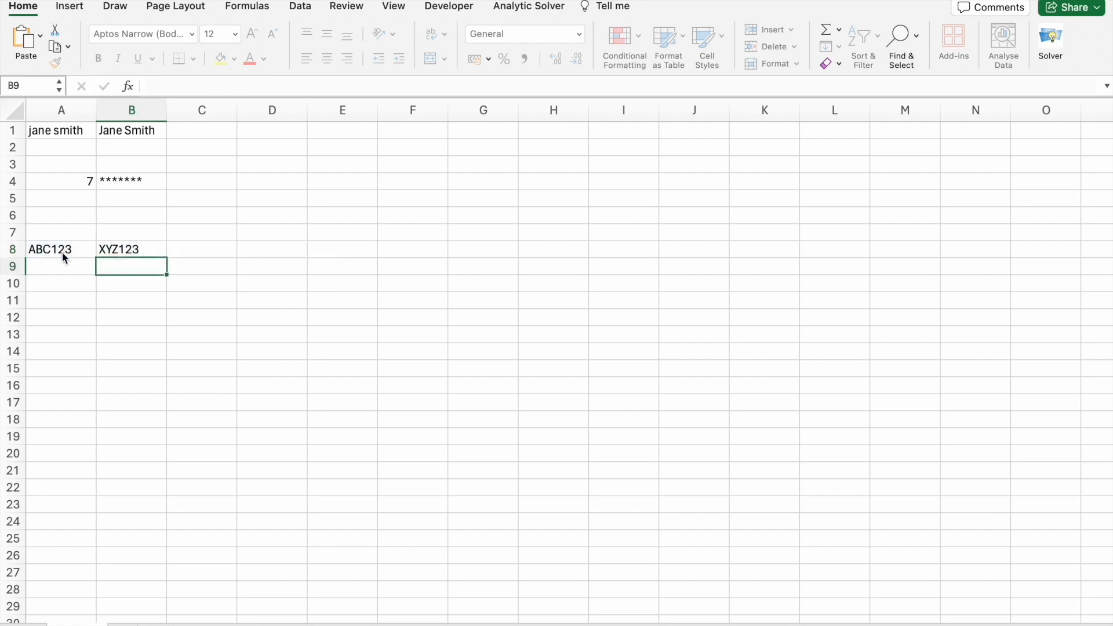
pyautogui.click(117, 248)
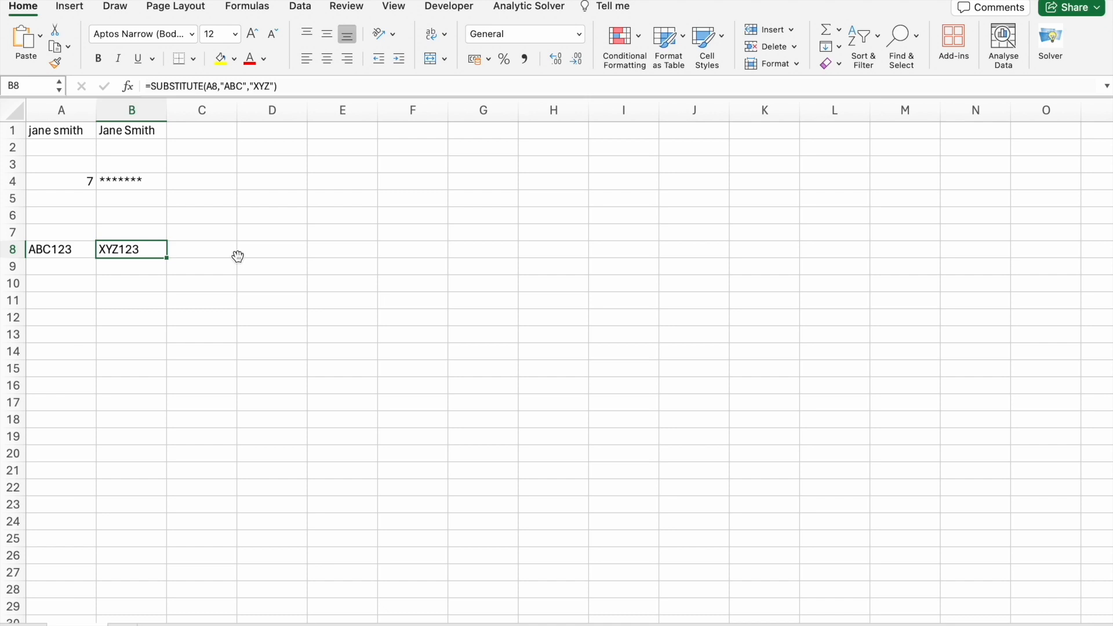
# Switch to ChatGPT, submit "Trim function example in excel" and read through the TRIM explanation and example
pyautogui.write('m function exam')
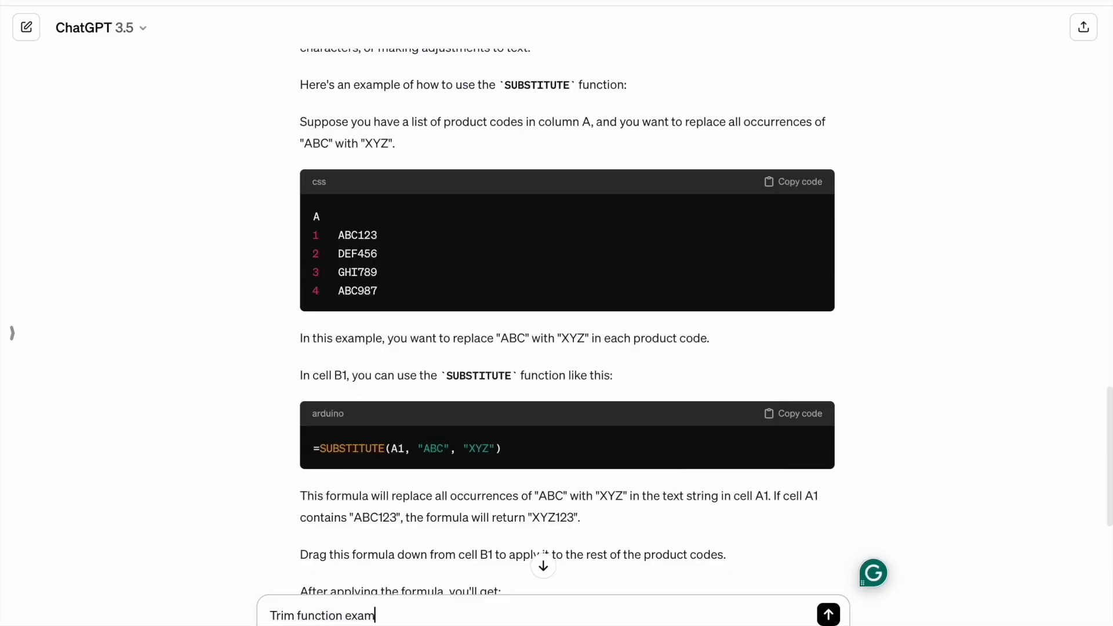
pyautogui.write('ple in excel')
pyautogui.press('Return')
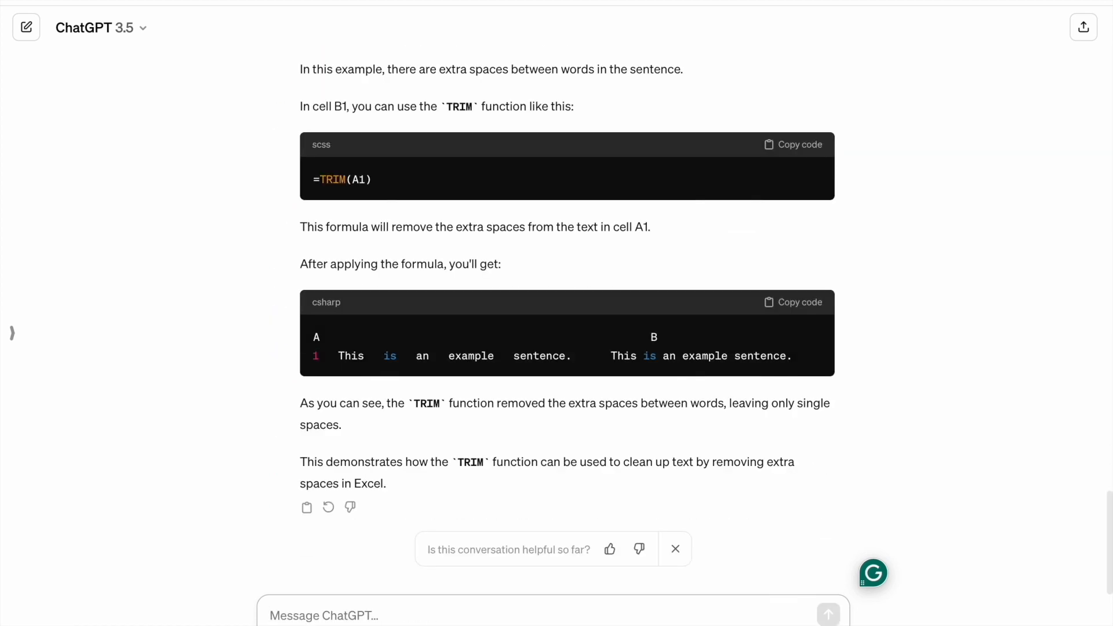
pyautogui.scroll(5, 372, 524)
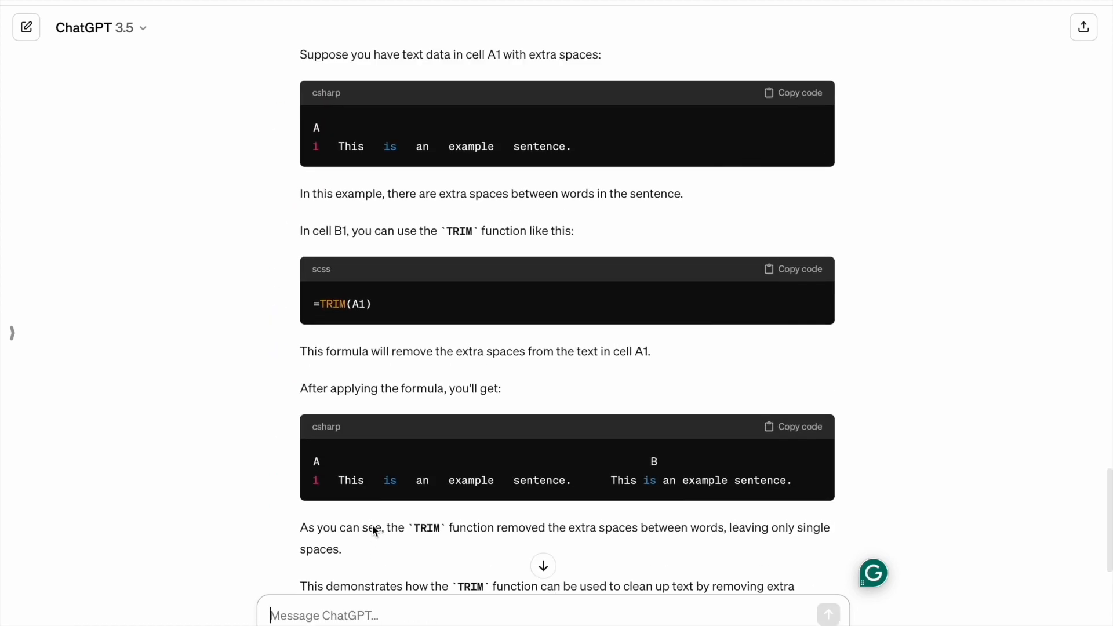
pyautogui.scroll(2, 373, 528)
pyautogui.scroll(-3, 373, 528)
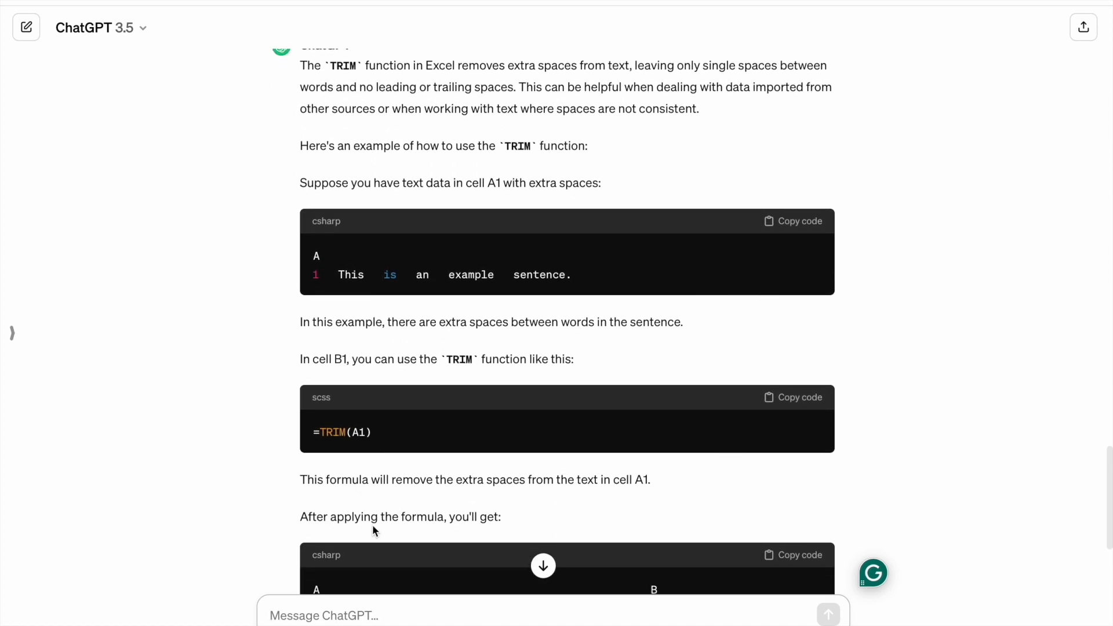
# Copy the sample sentence "This is an example sentence." with its extra spaces from ChatGPT's answer and examine the gaps between words
pyautogui.moveTo(331, 258); pyautogui.dragTo(570, 257)
pyautogui.click(333, 258)
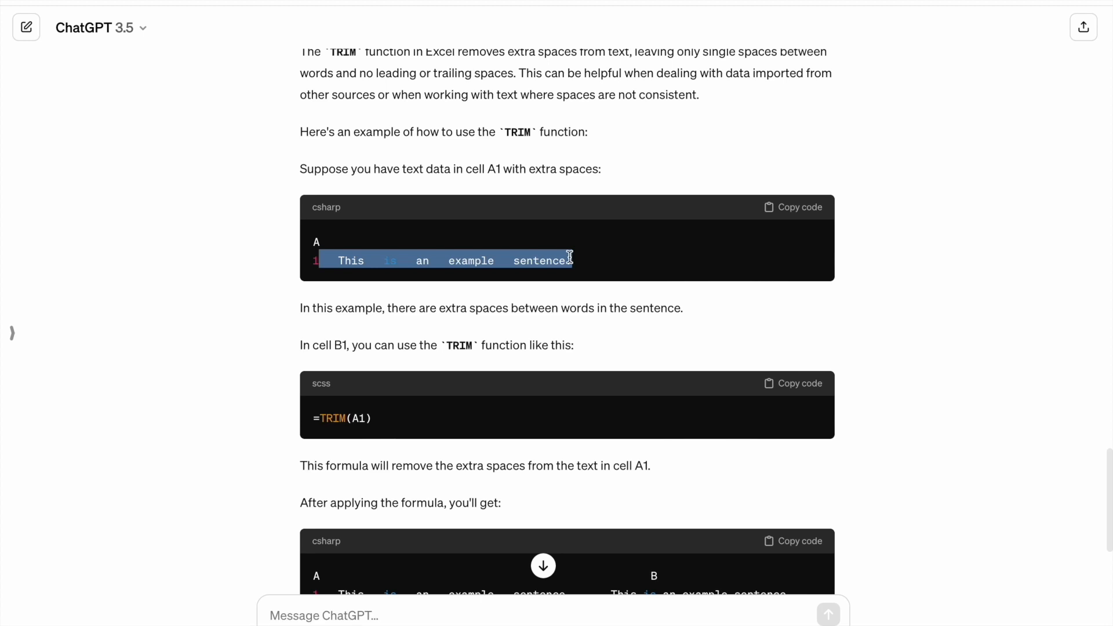
pyautogui.click(377, 259)
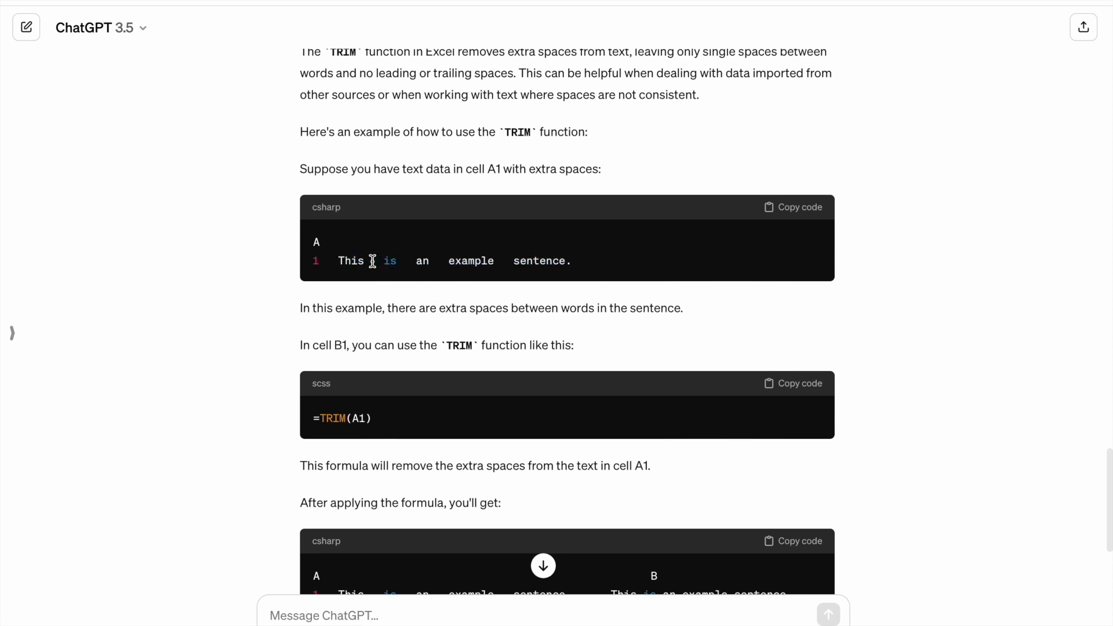
pyautogui.moveTo(366, 261); pyautogui.dragTo(384, 262)
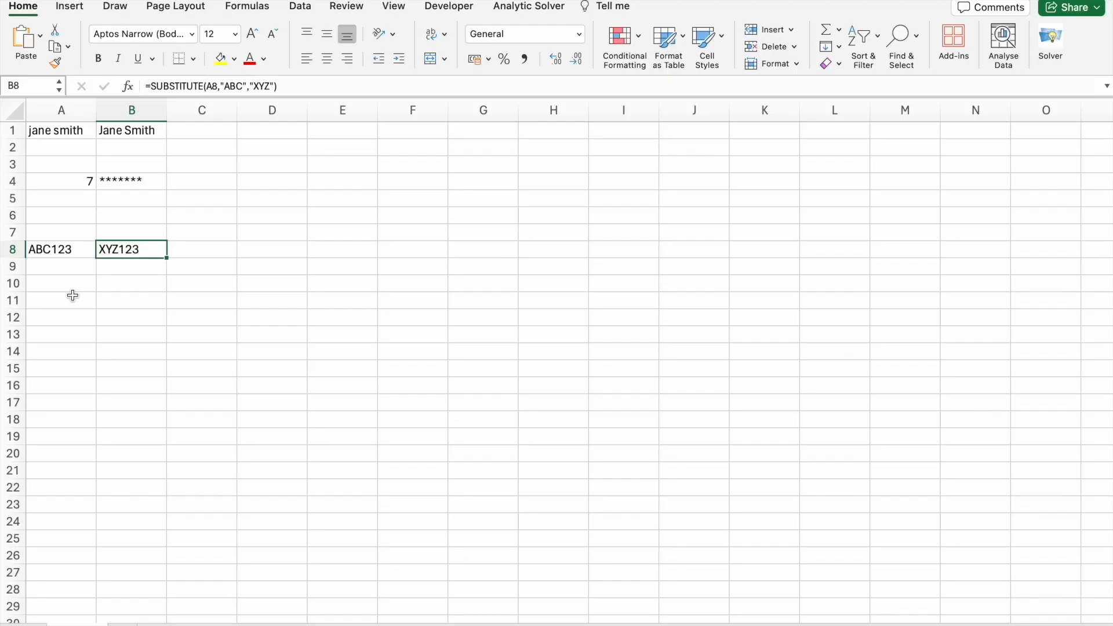
# Switch back to Excel and put "This is an example sentence." with its extra spaces in cell A12, checking the stored text
pyautogui.click(73, 290)
pyautogui.click(68, 321)
pyautogui.click(202, 86)
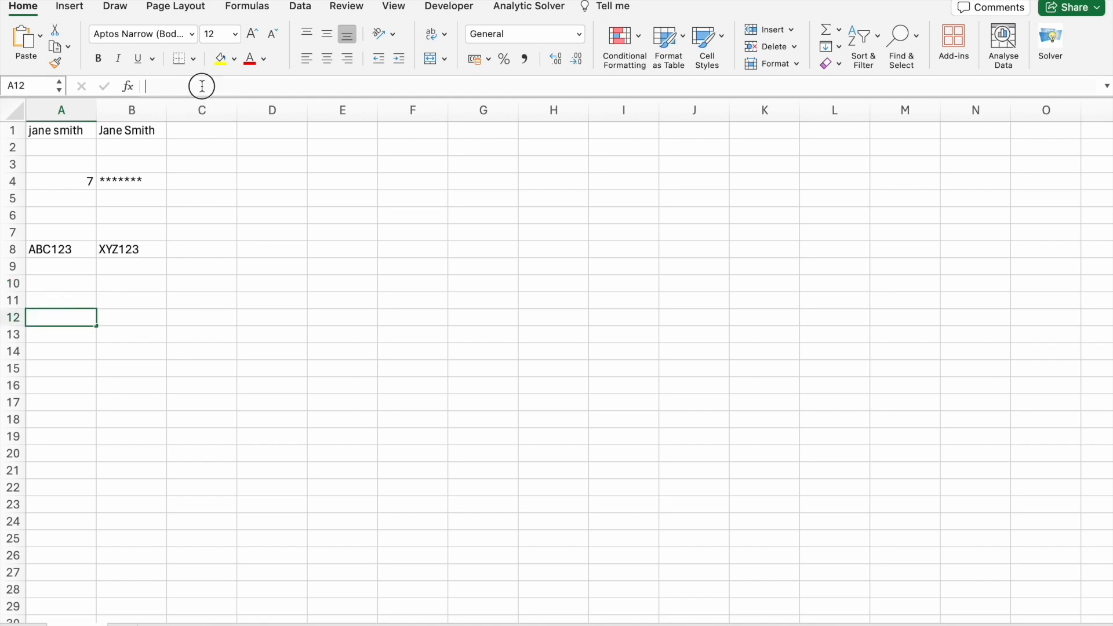
pyautogui.write('This is an example sentence.')
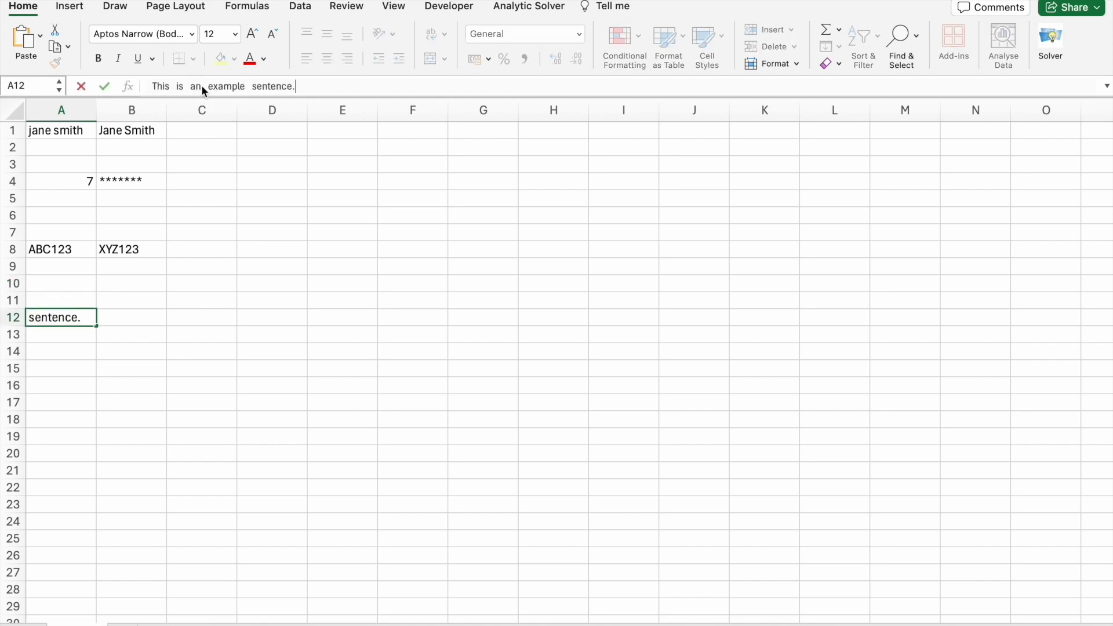
pyautogui.click(132, 321)
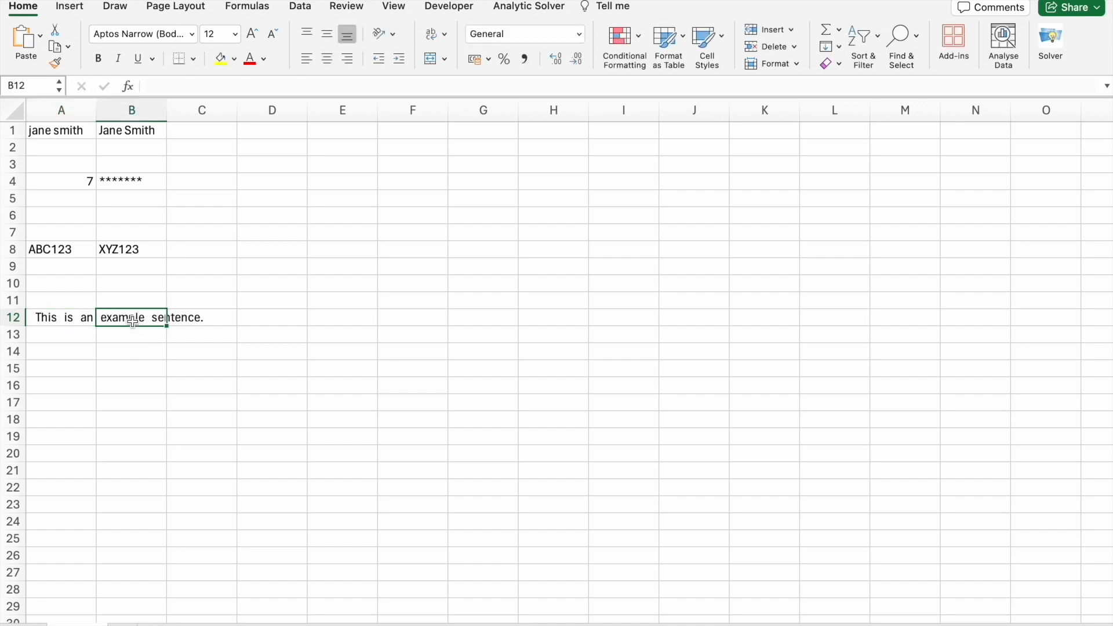
pyautogui.click(67, 318)
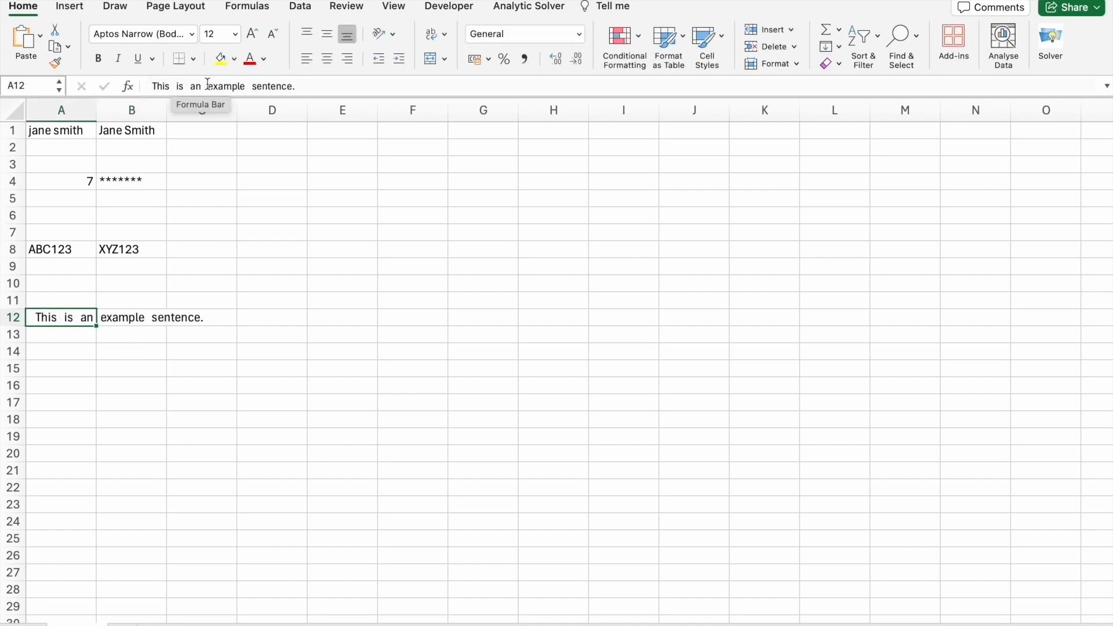
# Enter the formula =TRIM(A12) in cell B12 and reselect the cell to review it
pyautogui.click(148, 318)
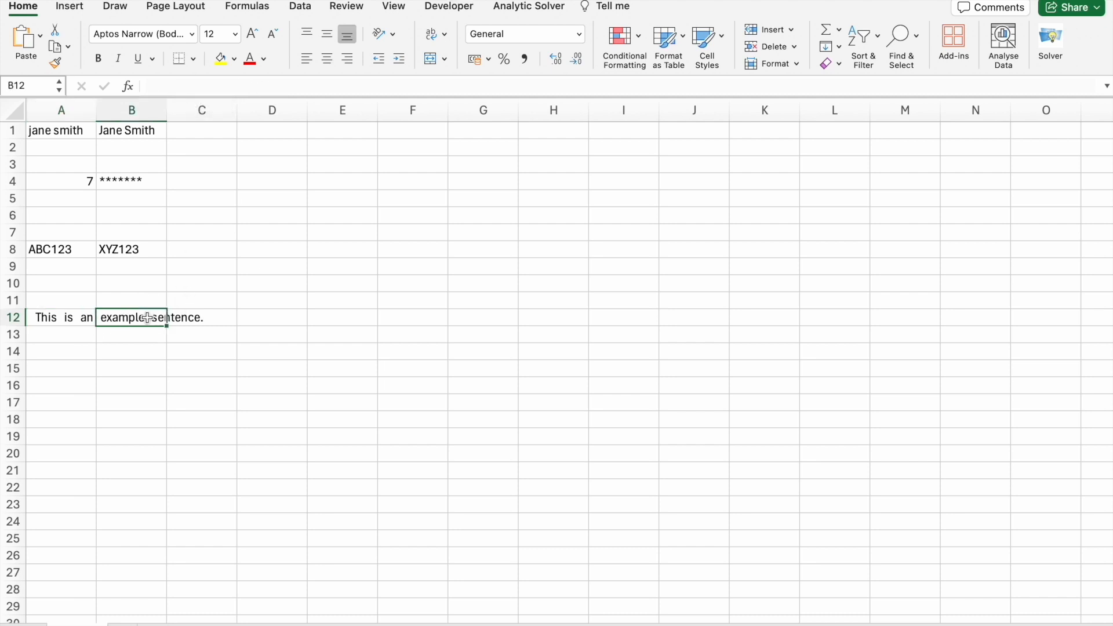
pyautogui.write('=')
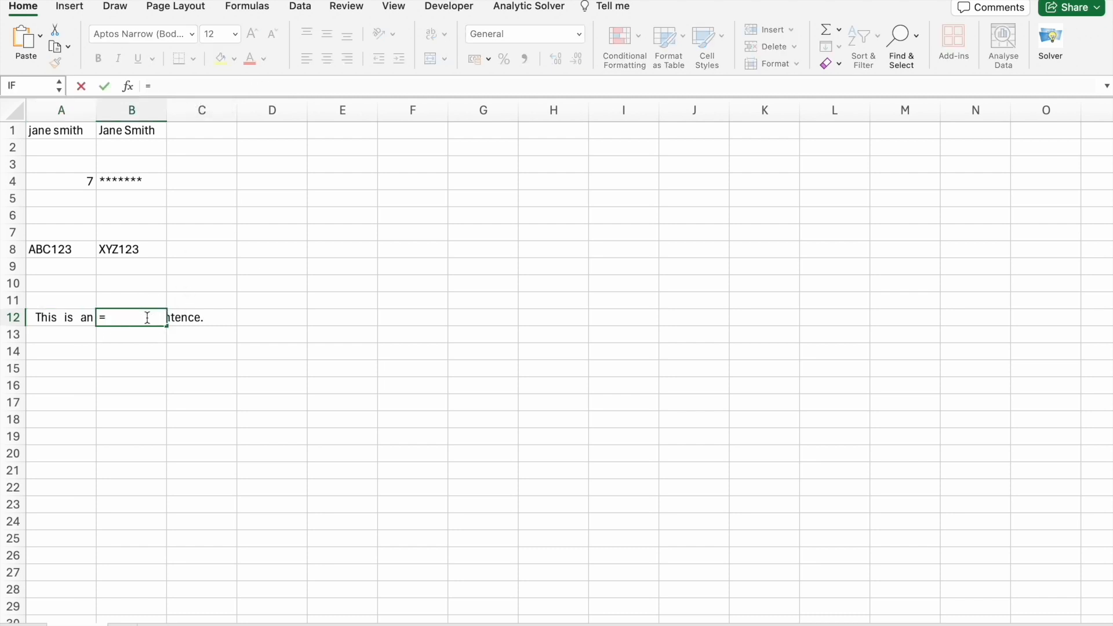
pyautogui.write('Trim')
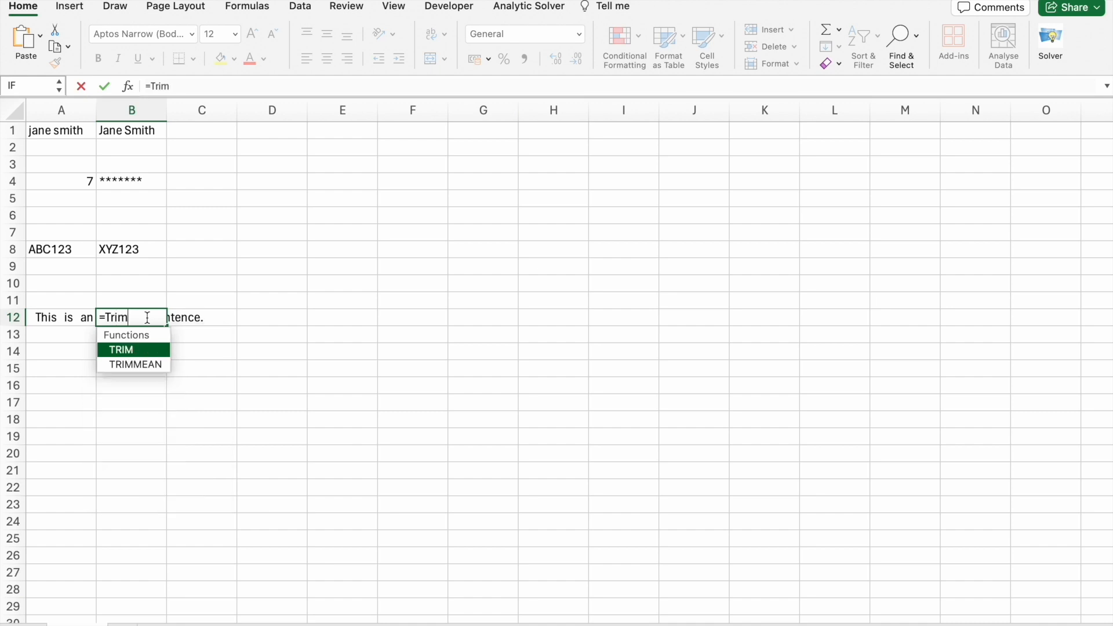
pyautogui.write('(')
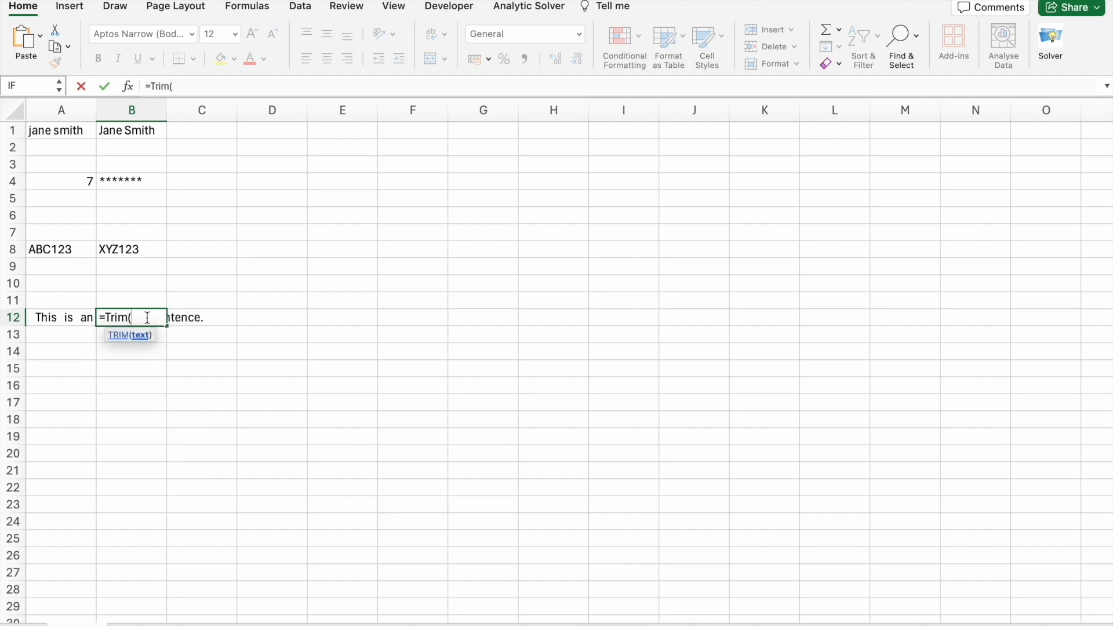
pyautogui.click(61, 320)
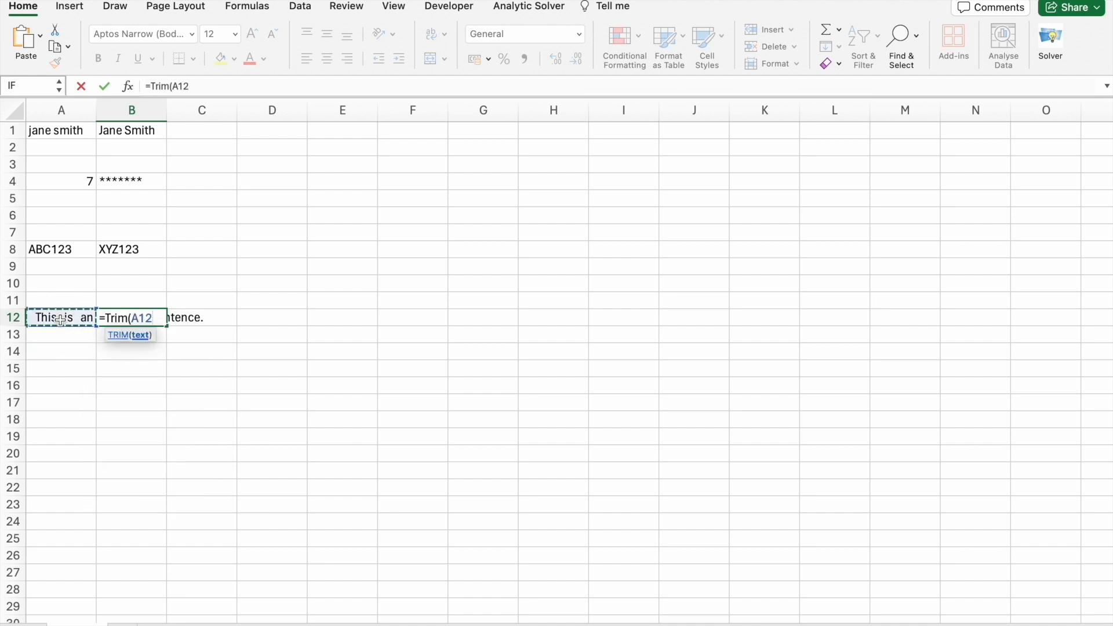
pyautogui.write(')')
pyautogui.press('Return')
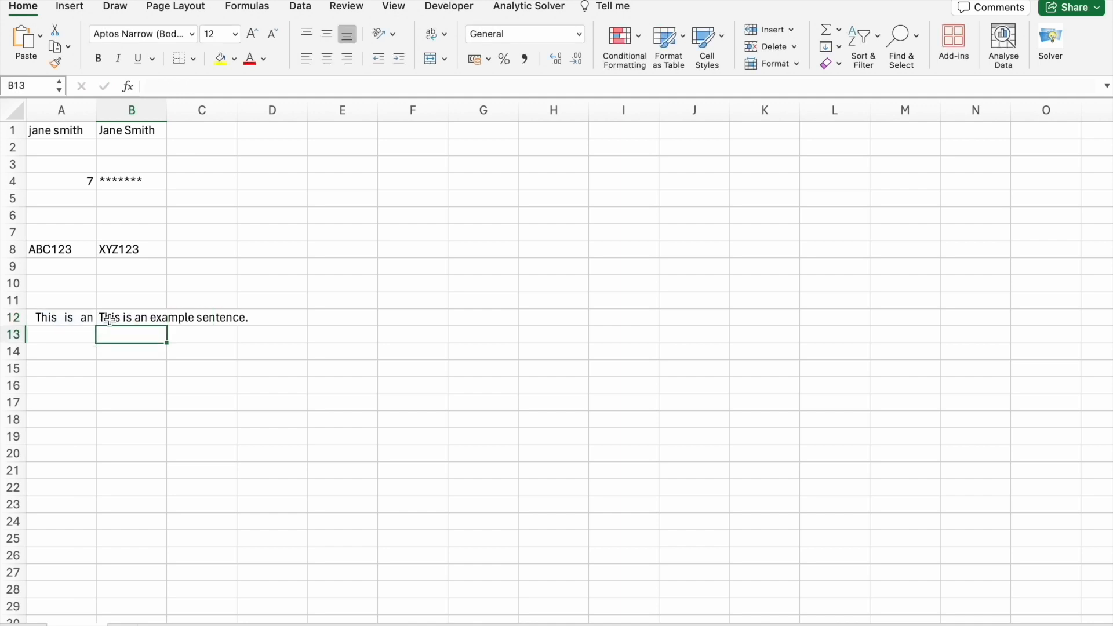
pyautogui.click(129, 319)
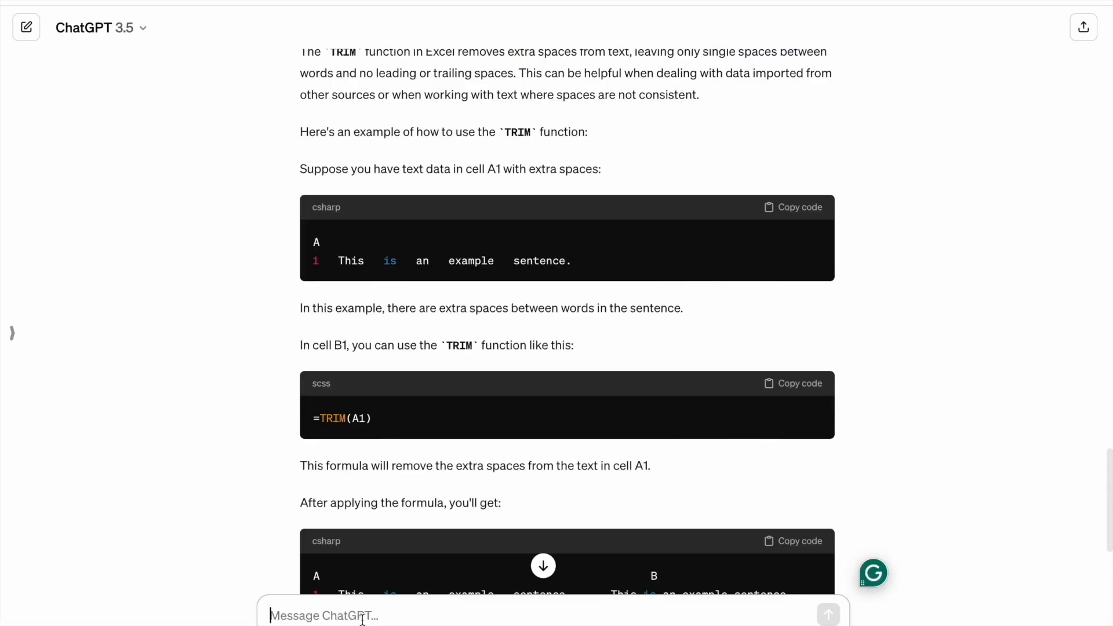
# Switch to ChatGPT, submit "Value function example in excel" and read the start of the answer
pyautogui.write('Value functionexample in excel')
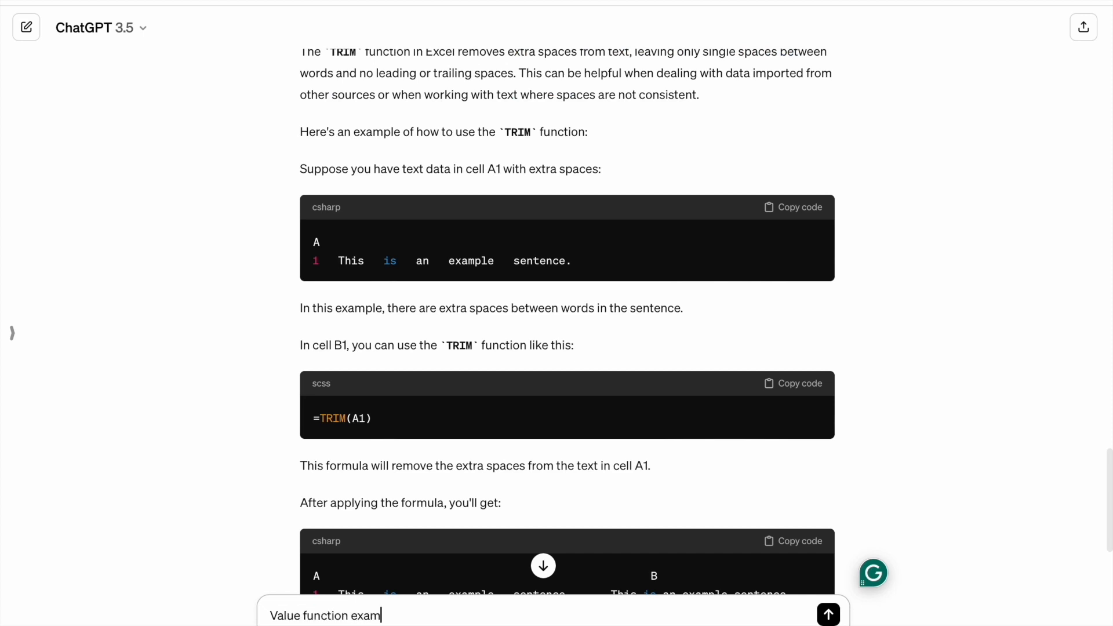
pyautogui.press('Return')
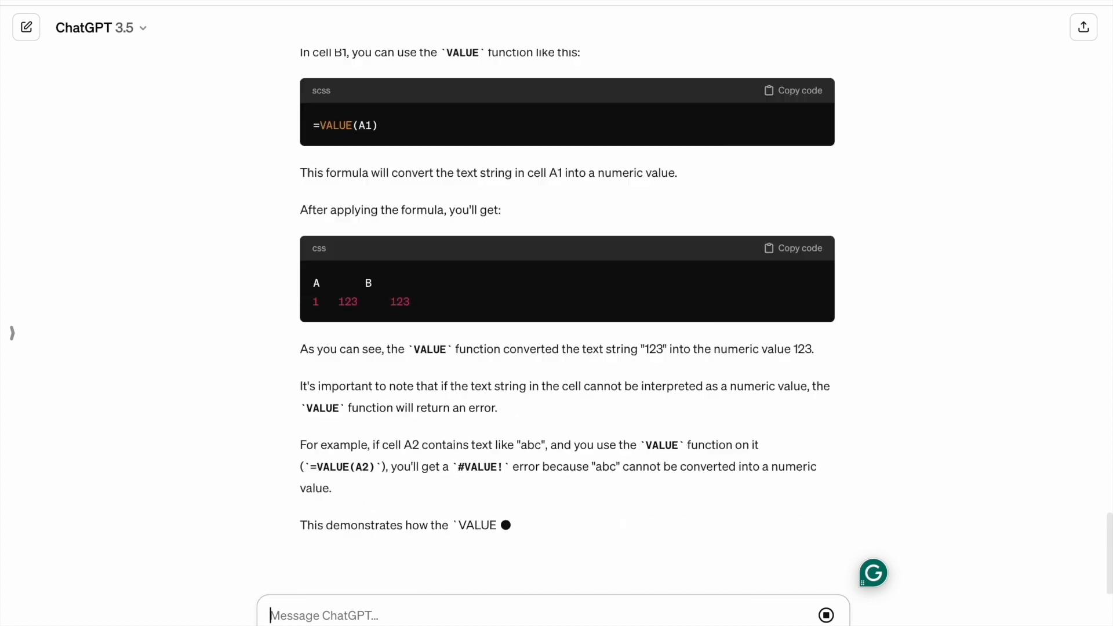
pyautogui.scroll(8, 397, 385)
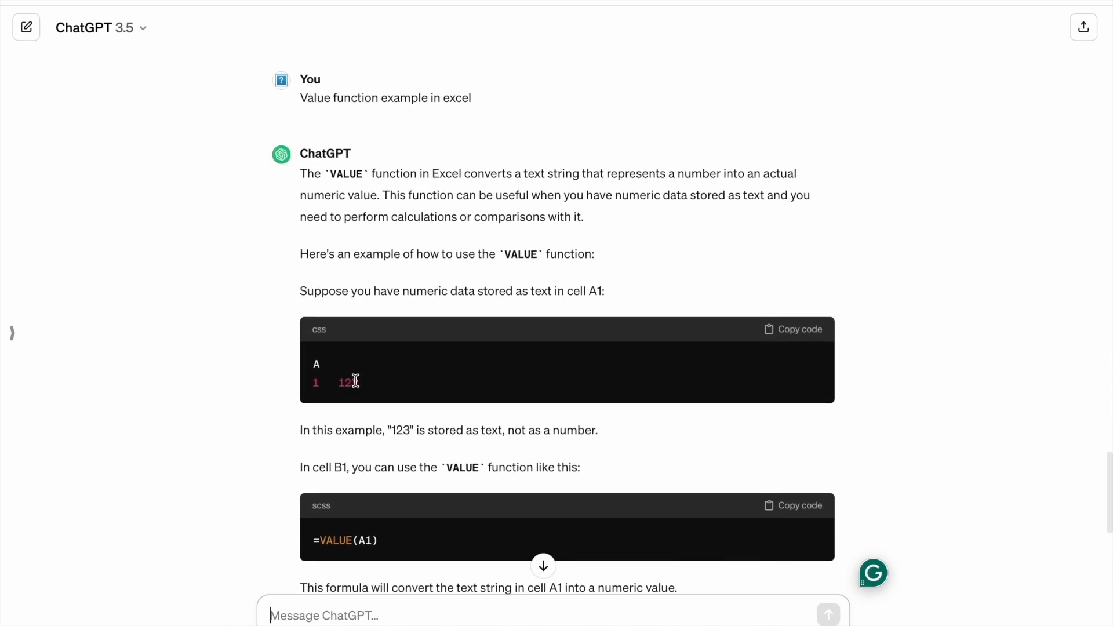
pyautogui.scroll(-1, 351, 379)
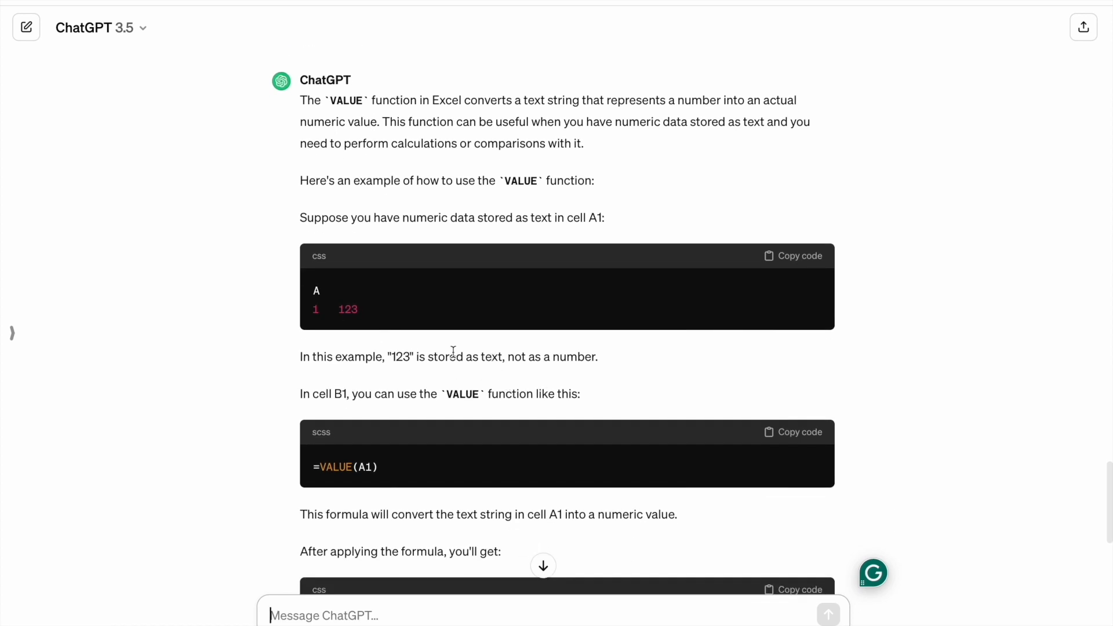
# Copy the sample value 123 from ChatGPT's VALUE example and read the rest of the explanation
pyautogui.click(349, 308)
pyautogui.doubleClick(349, 309)
pyautogui.press('super+c')
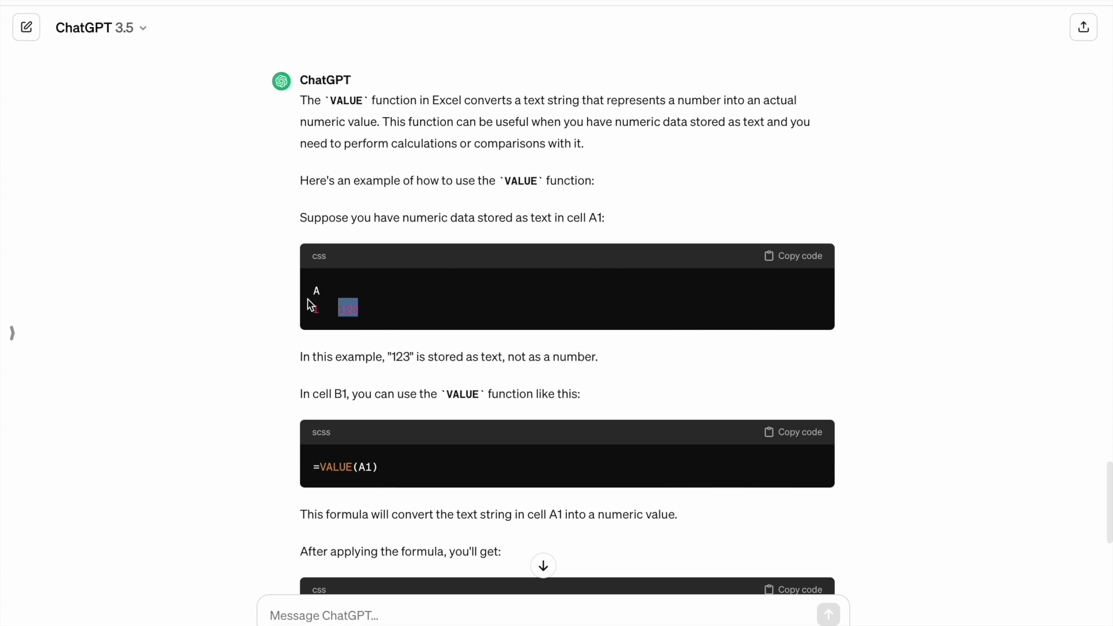
pyautogui.scroll(-1, 307, 305)
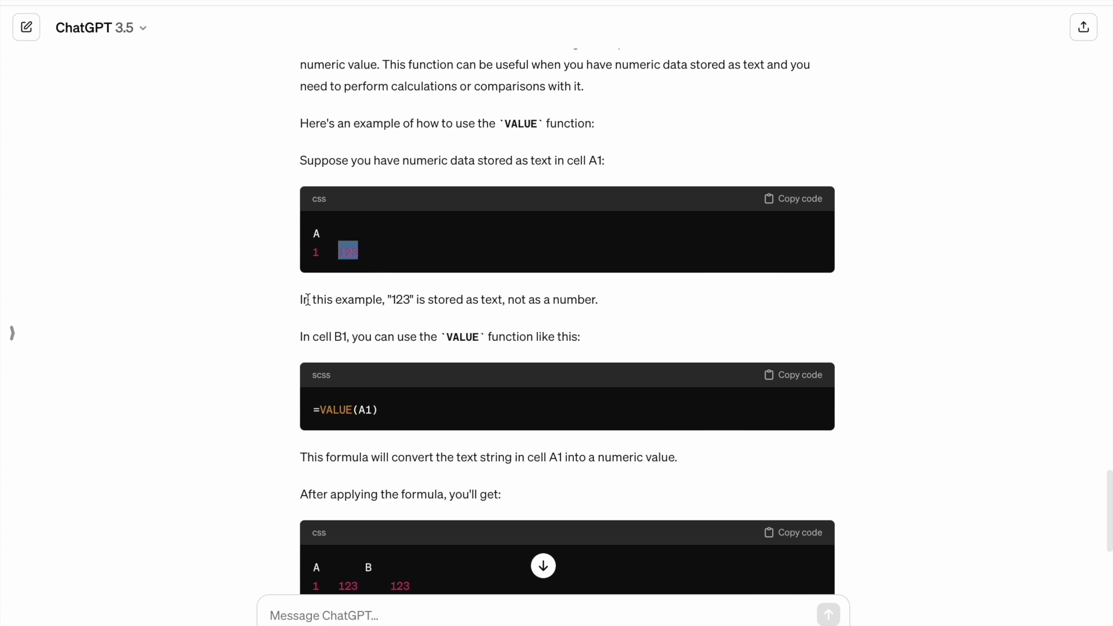
pyautogui.scroll(-1, 308, 299)
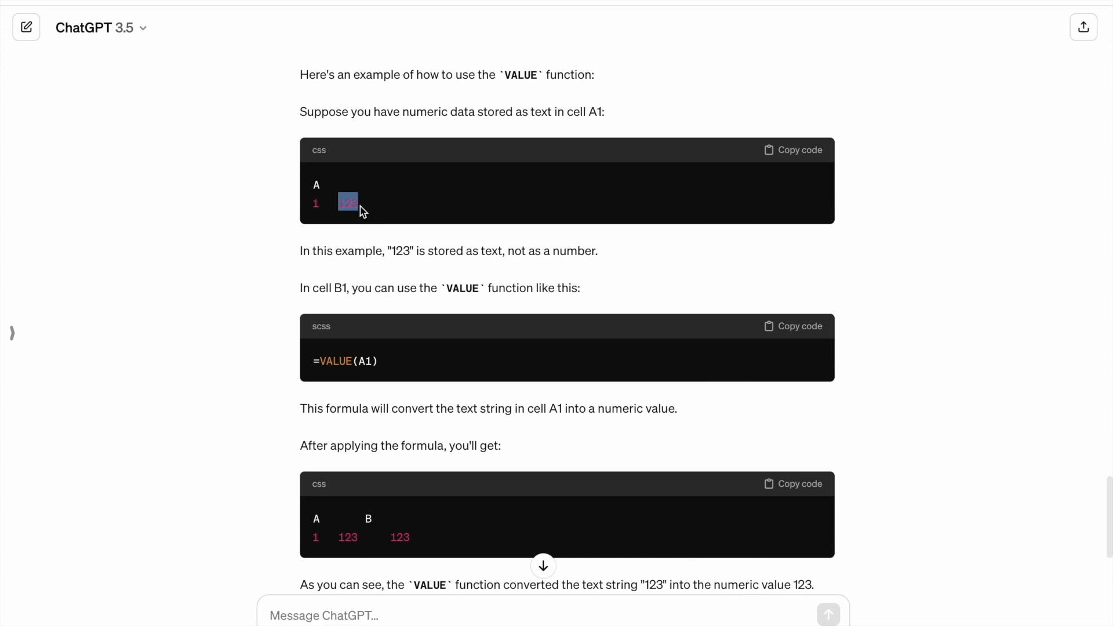
# Switch back to Excel and put the copied value 123 in cell A16
pyautogui.click(82, 392)
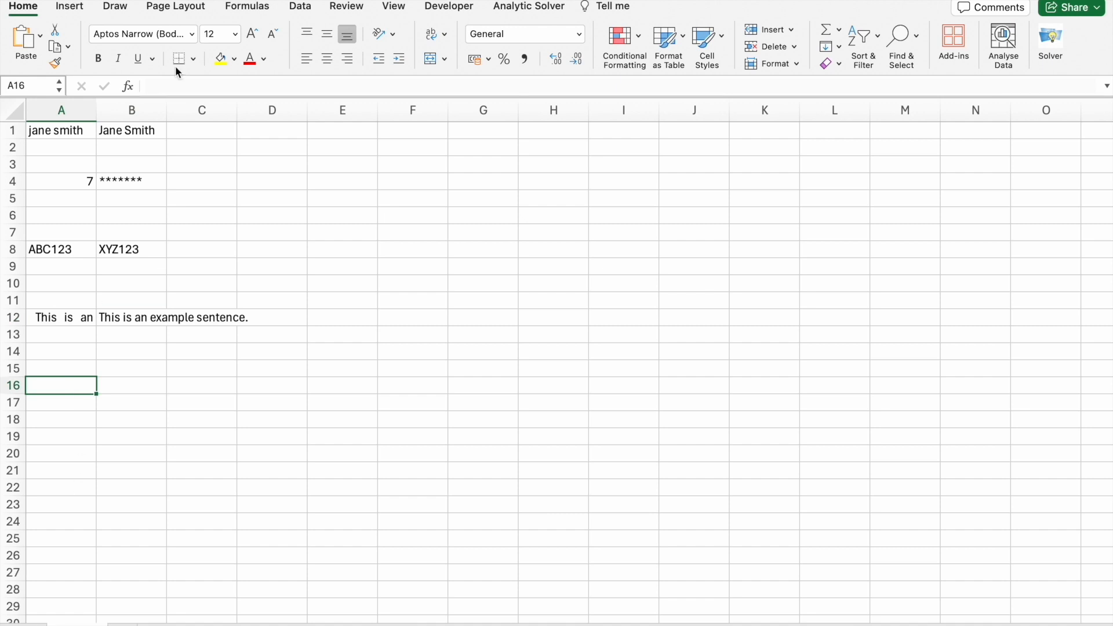
pyautogui.click(187, 88)
pyautogui.press('super+v')
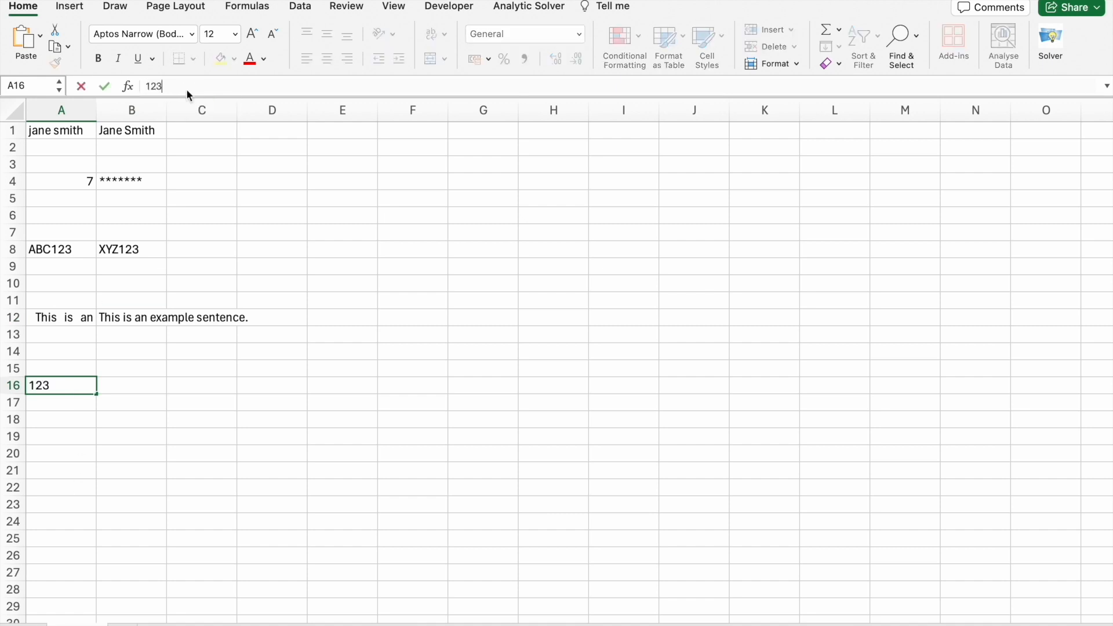
pyautogui.press('Return')
# Enter the formula =VALUE(A16) in cell B16
pyautogui.click(108, 390)
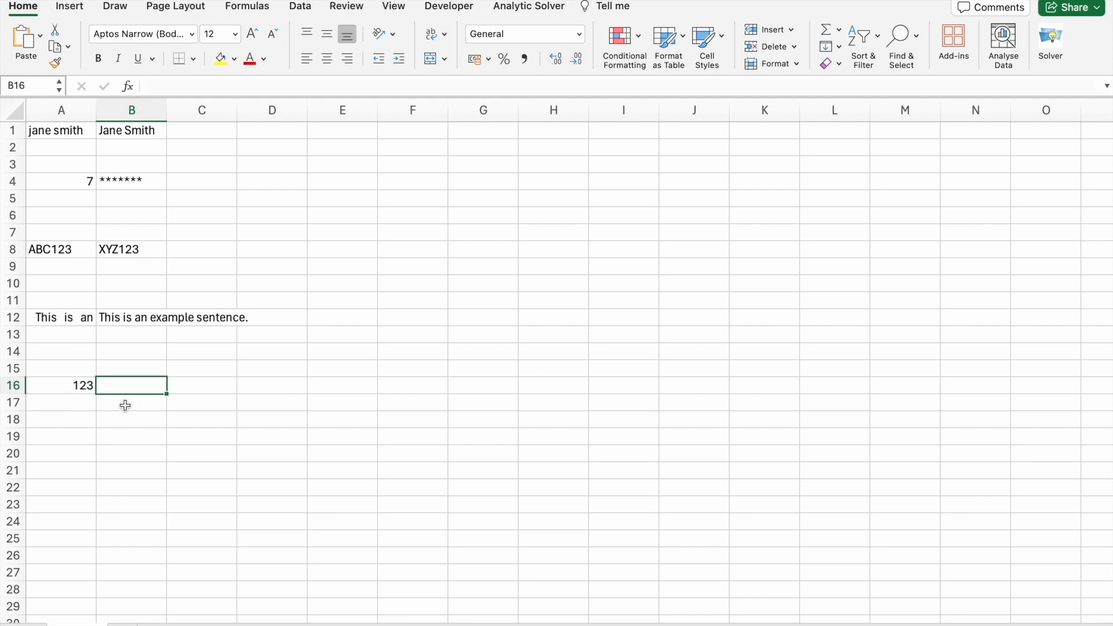
pyautogui.write('=v')
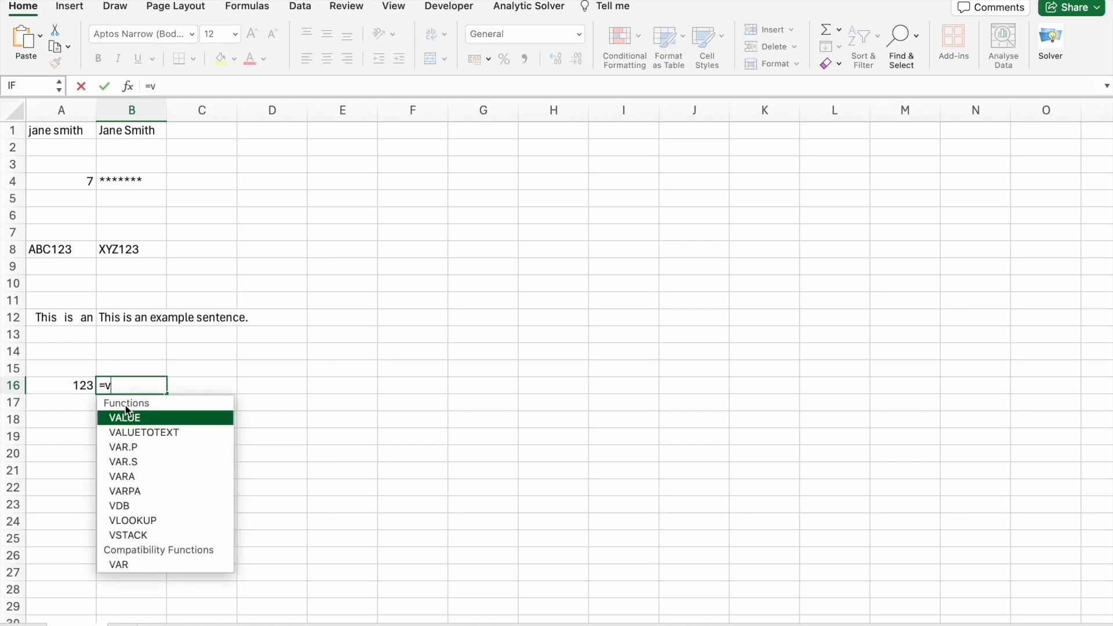
pyautogui.write('alue(')
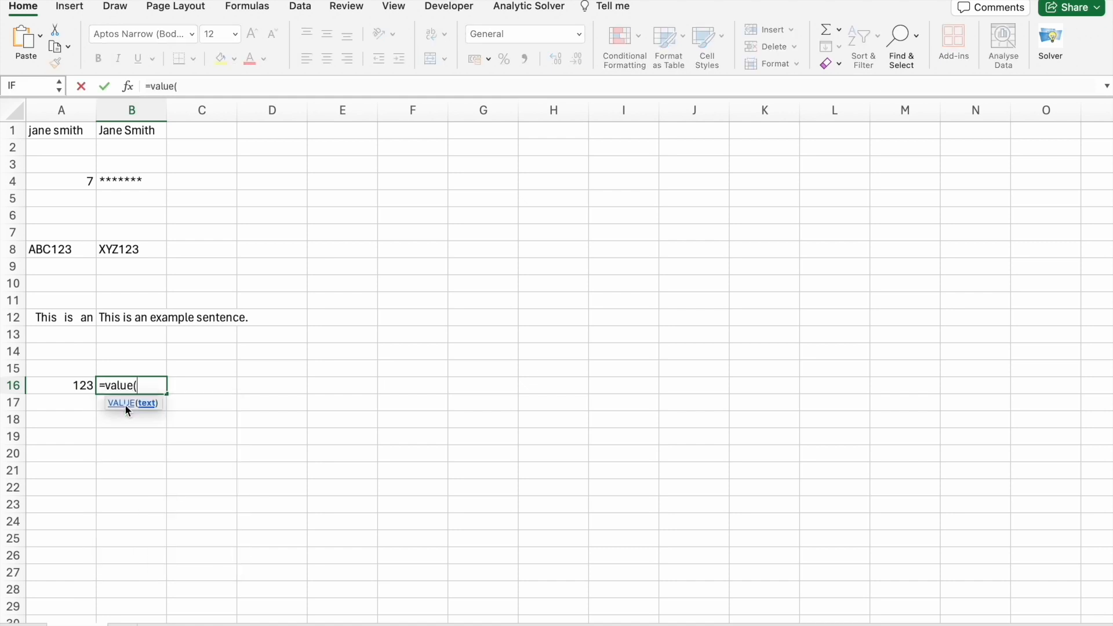
pyautogui.click(84, 385)
pyautogui.write(')')
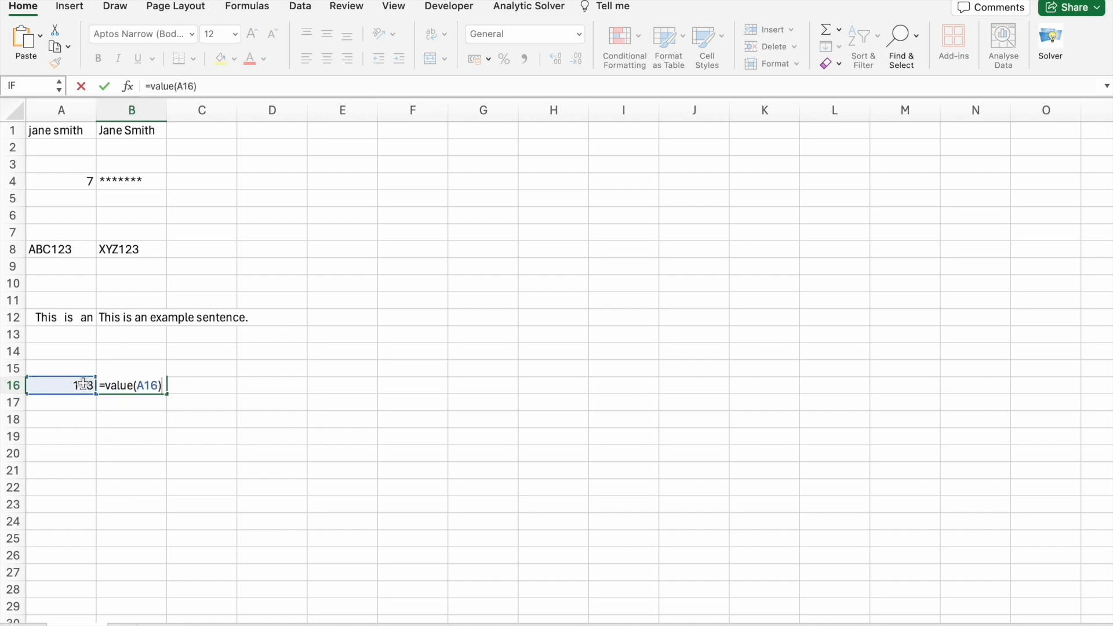
pyautogui.press('Return')
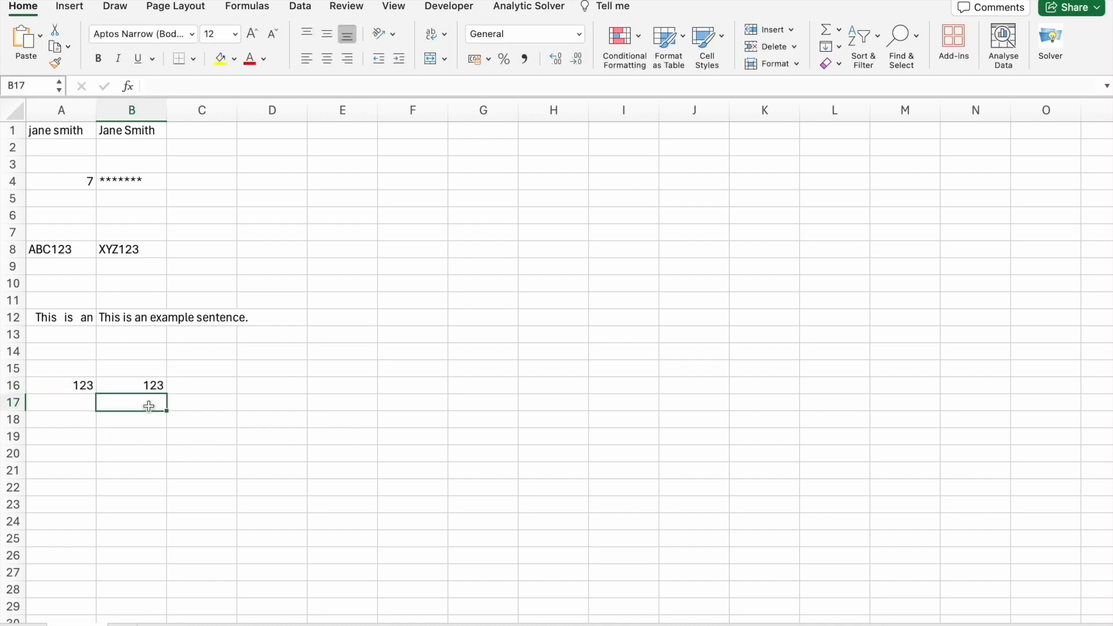